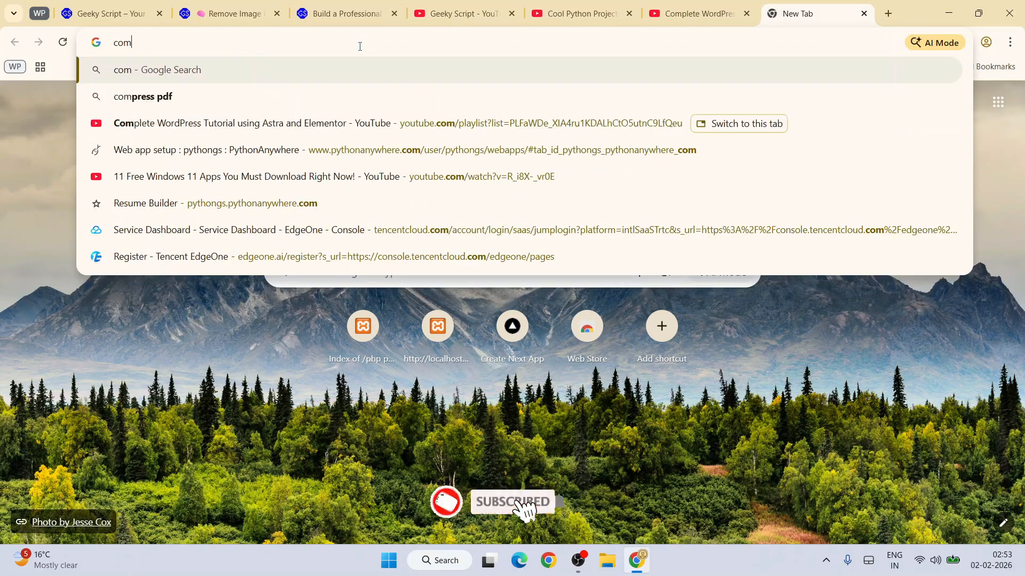
Search the web for "composer download" and open the getcomposer.org download page
key(Down)
key(Down)
key(Return)
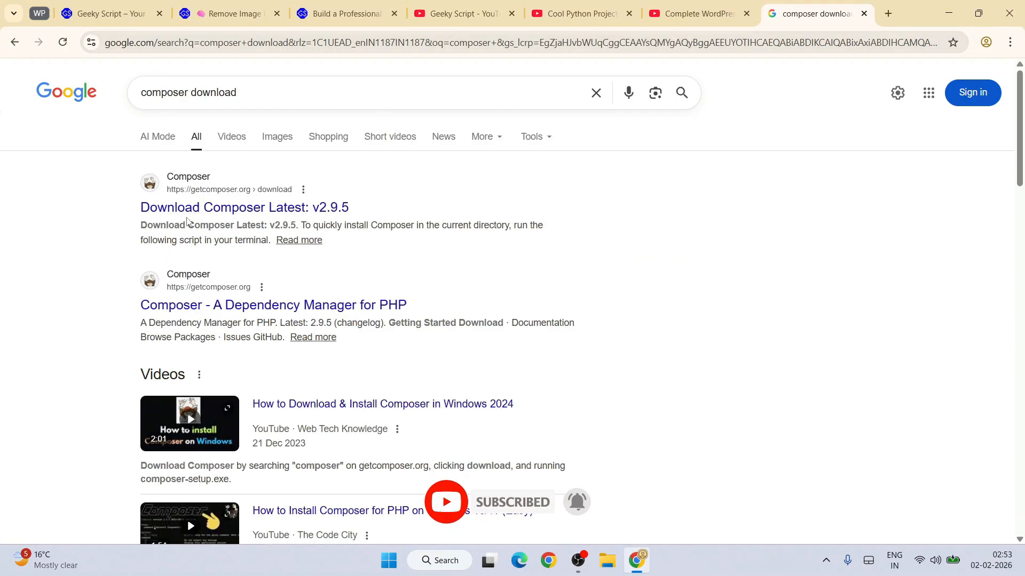
click(188, 209)
click(272, 45)
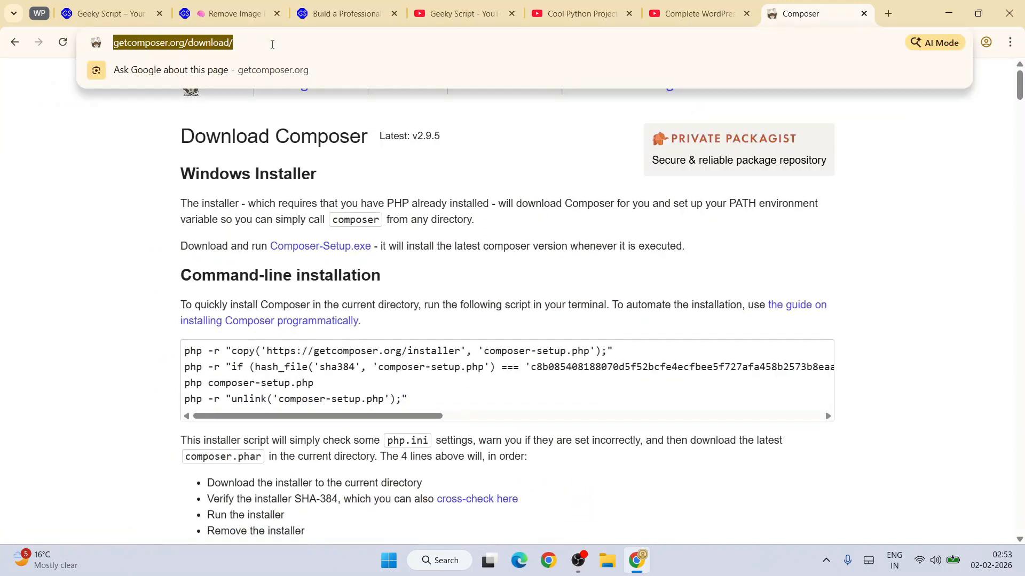
click(506, 162)
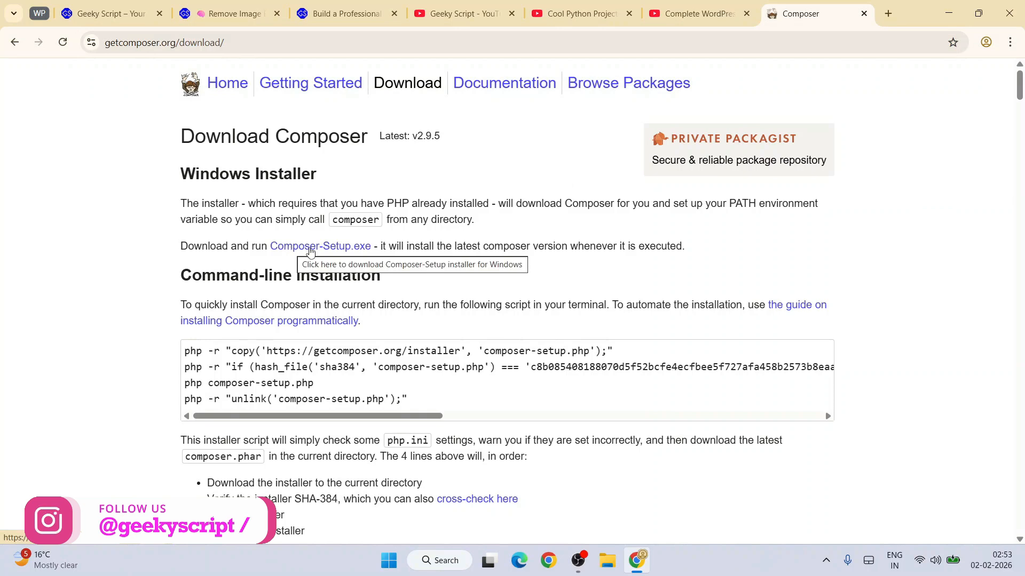
Download the Windows installer Composer-Setup.exe and check it in the recent downloads
click(350, 248)
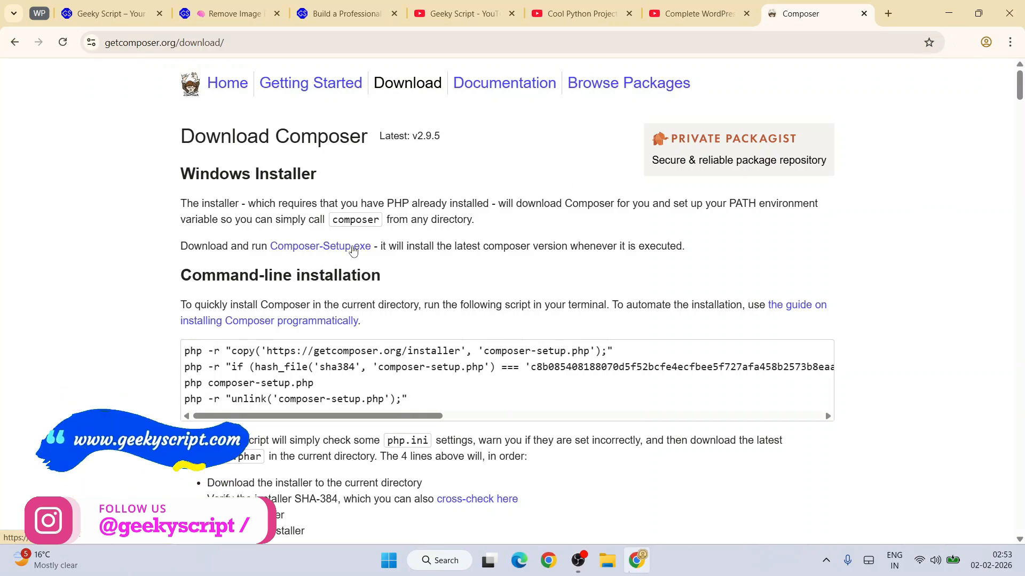
click(352, 248)
click(963, 45)
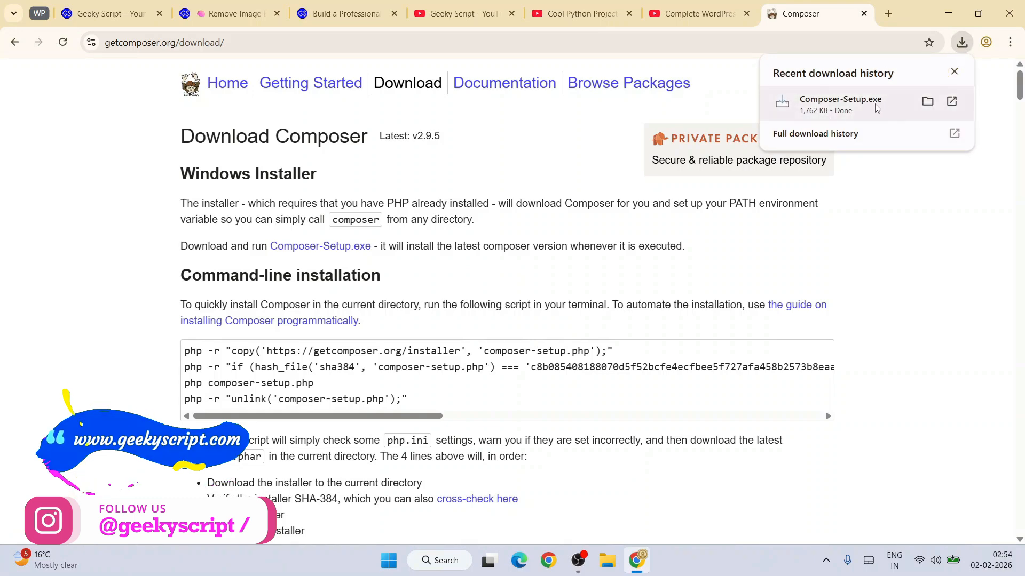
click(924, 225)
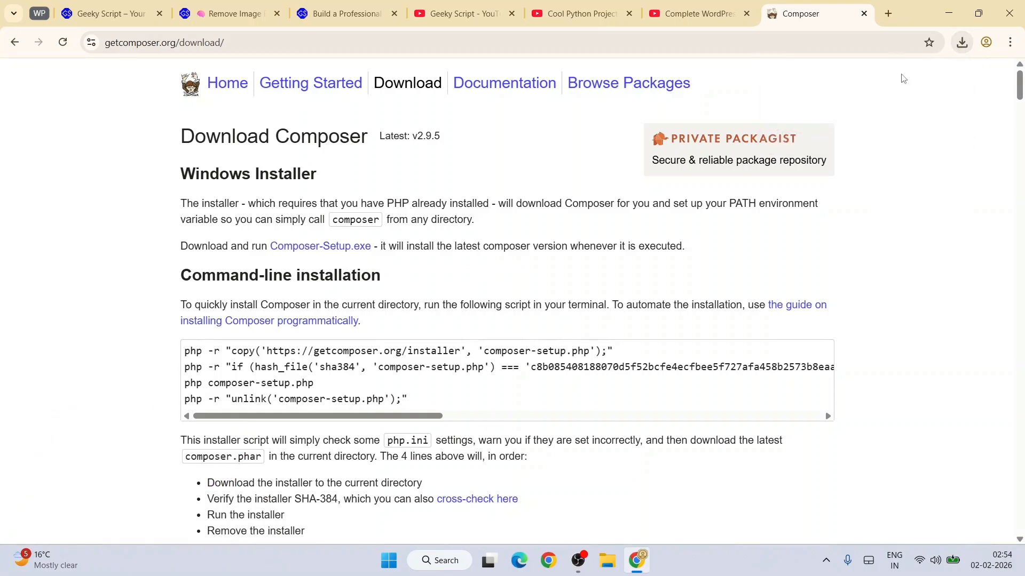
Search for "php download" in a new browser tab and open the php.net downloads page
click(888, 14)
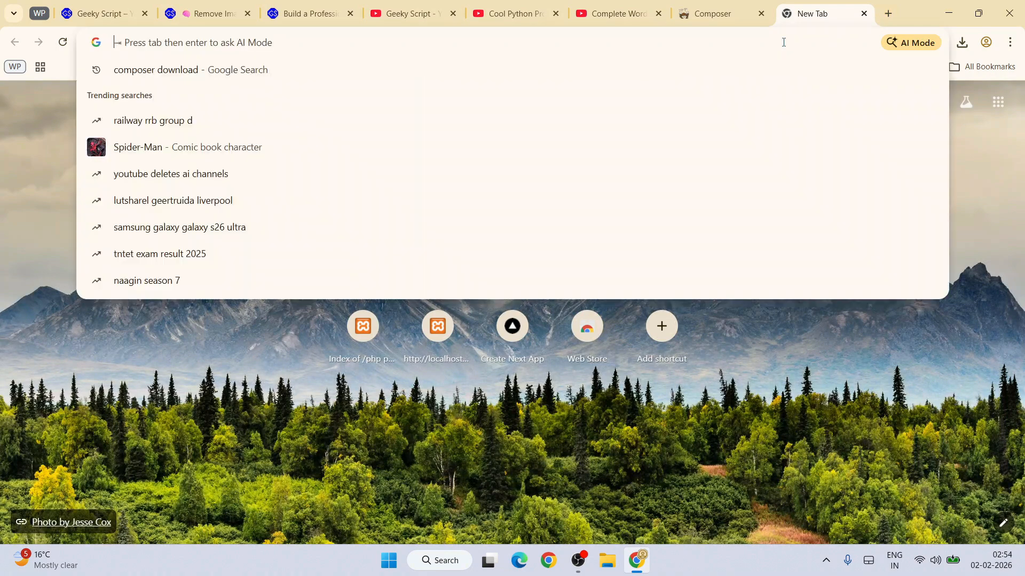
text(php)
key(Down)
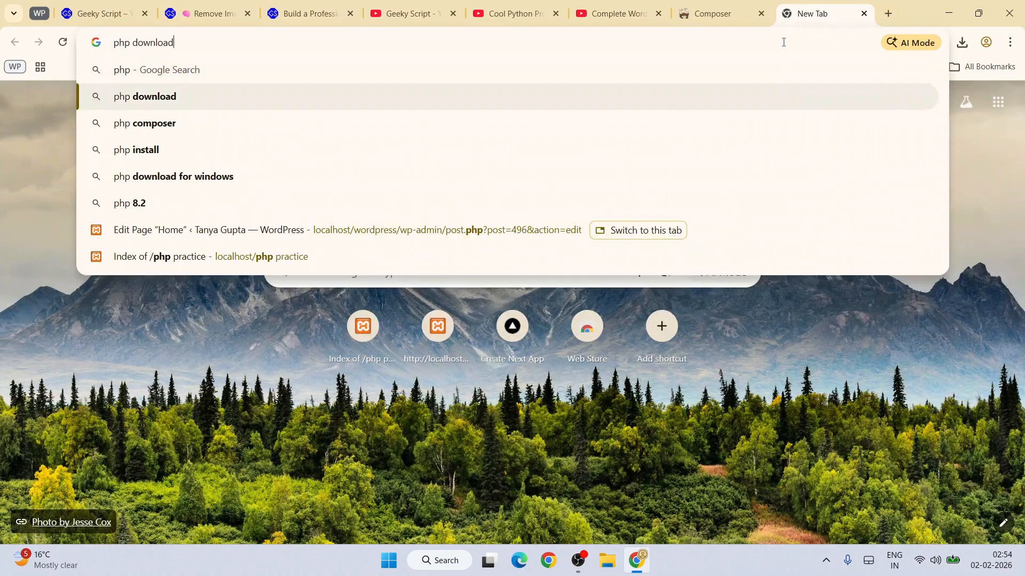
key(Return)
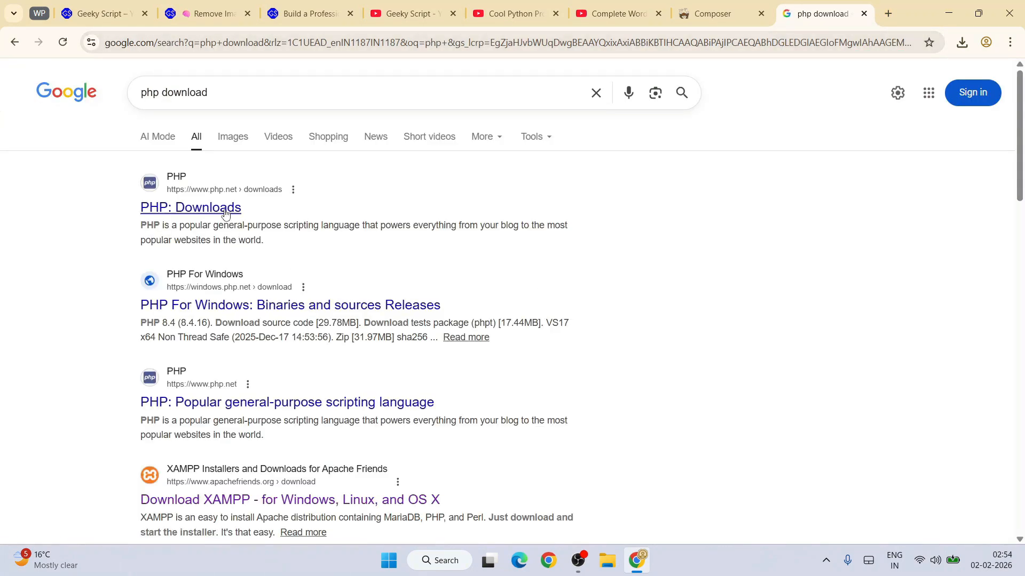
click(224, 213)
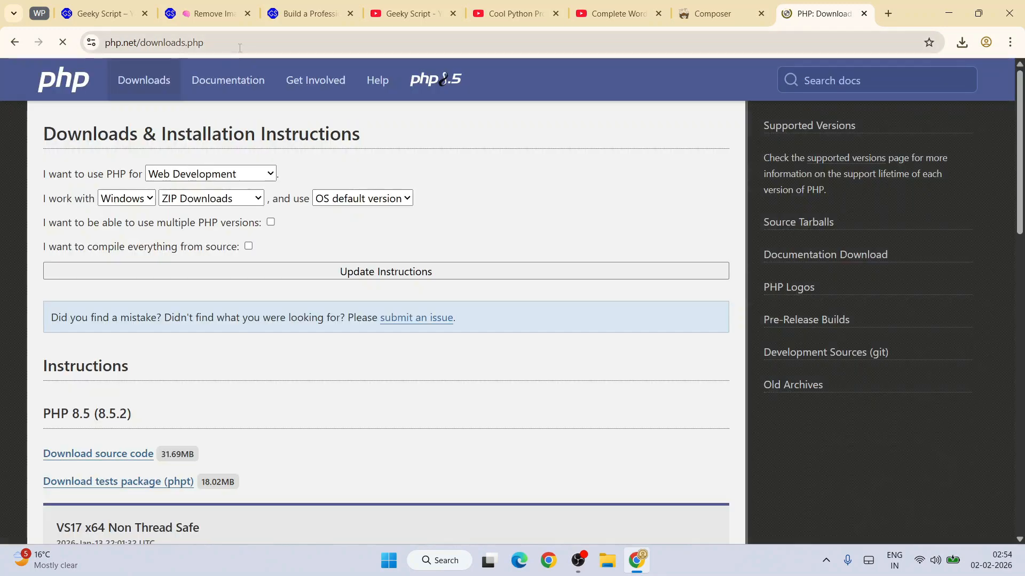
click(229, 51)
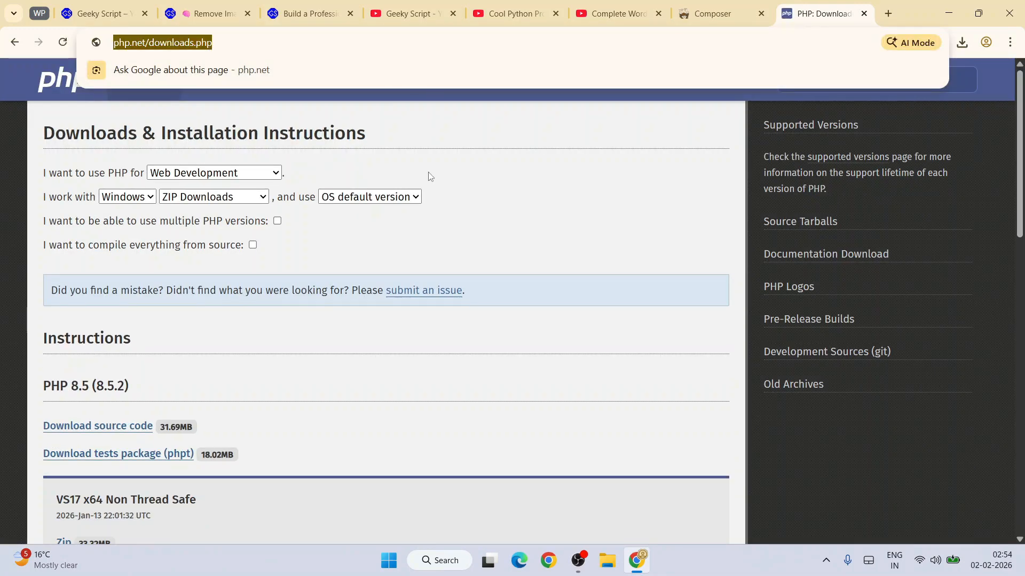
click(486, 157)
Download the Zip package of the VS17 x64 Thread Safe build of PHP 8.5 (8.5.2) for Windows
scroll(485, 155, down, 2)
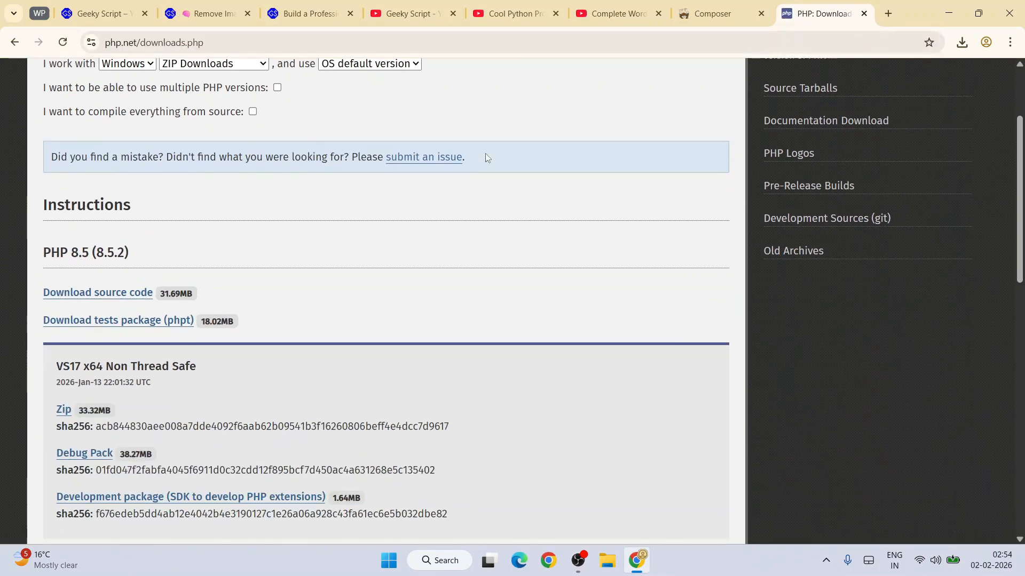
drag(58, 269, 176, 258)
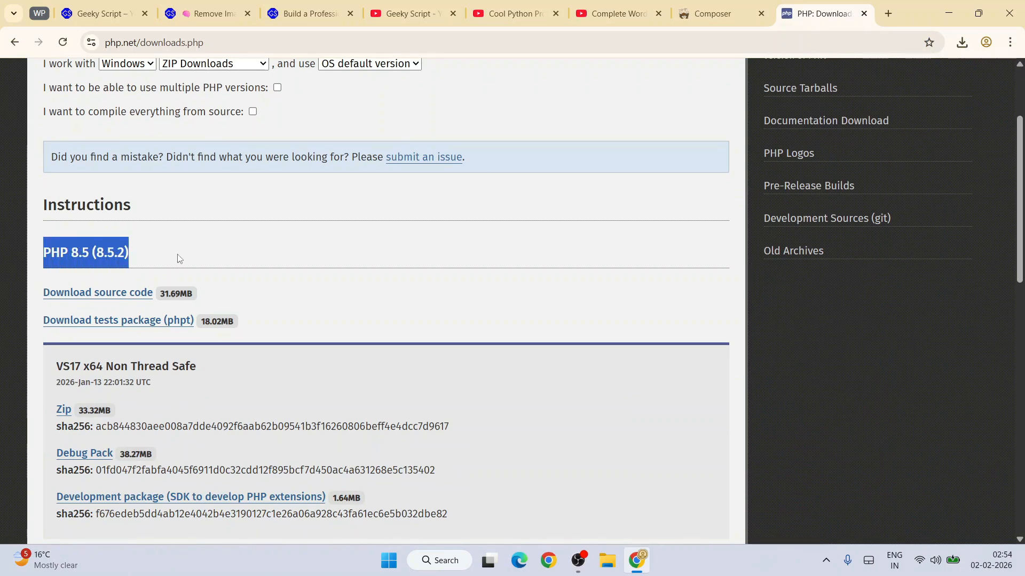
click(115, 258)
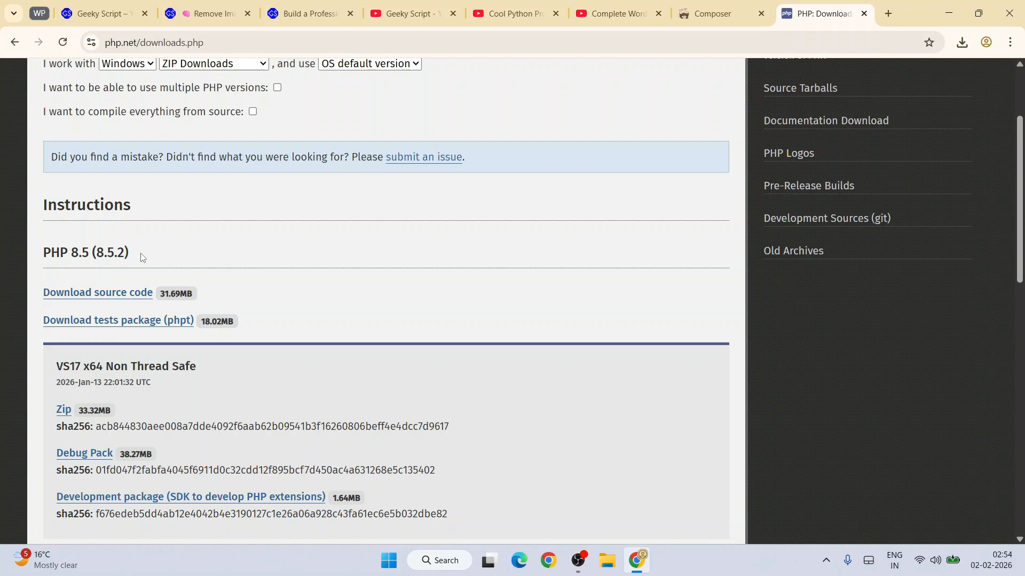
scroll(141, 258, up, 1)
click(126, 134)
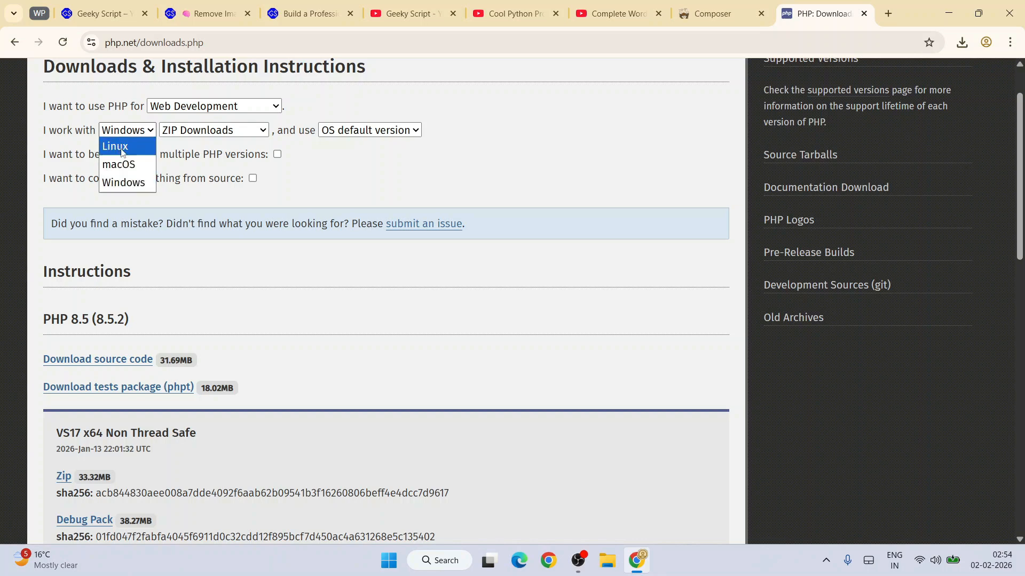
click(189, 258)
scroll(188, 257, down, 4)
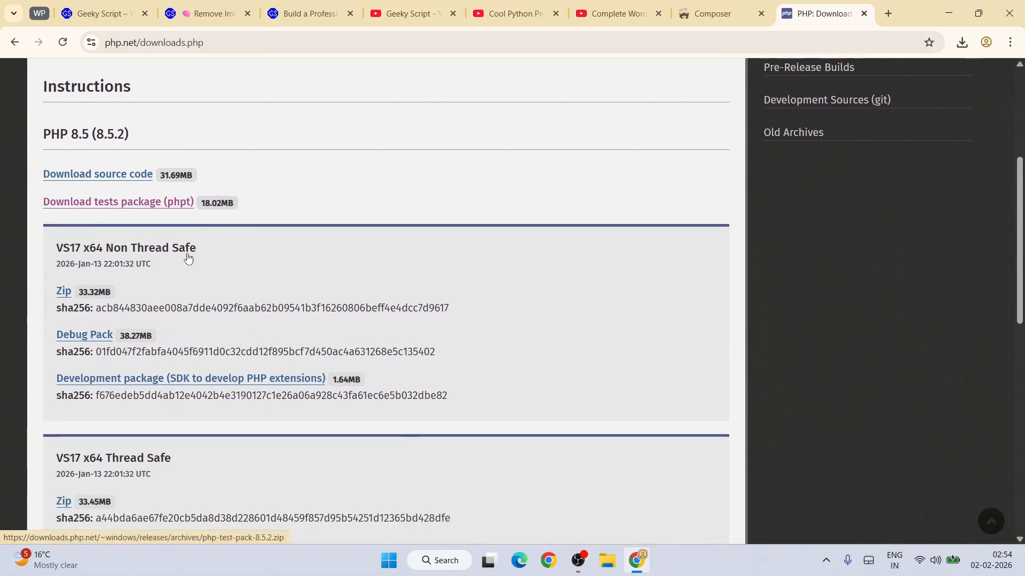
scroll(188, 257, down, 3)
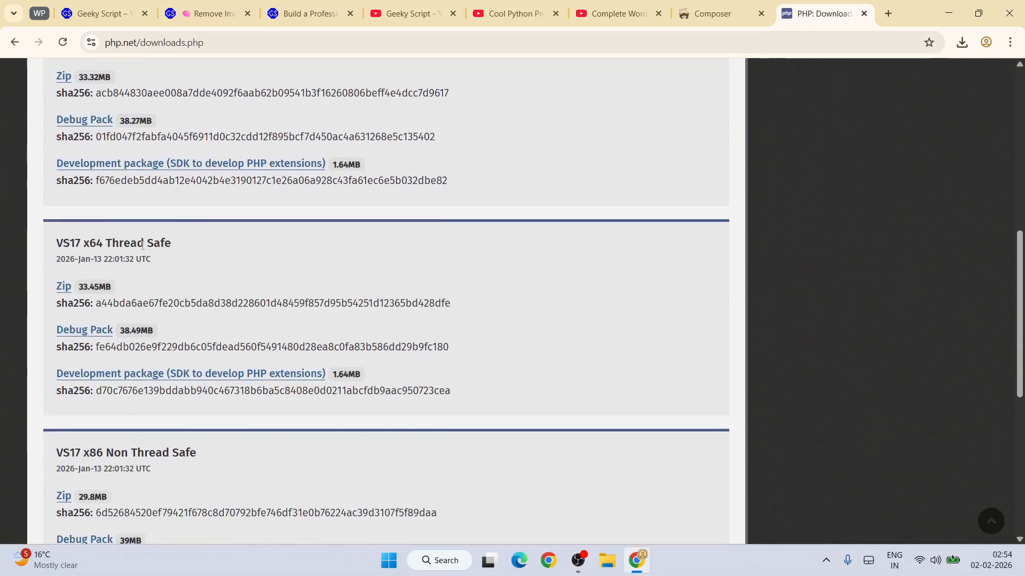
drag(68, 243, 219, 244)
click(299, 251)
click(63, 287)
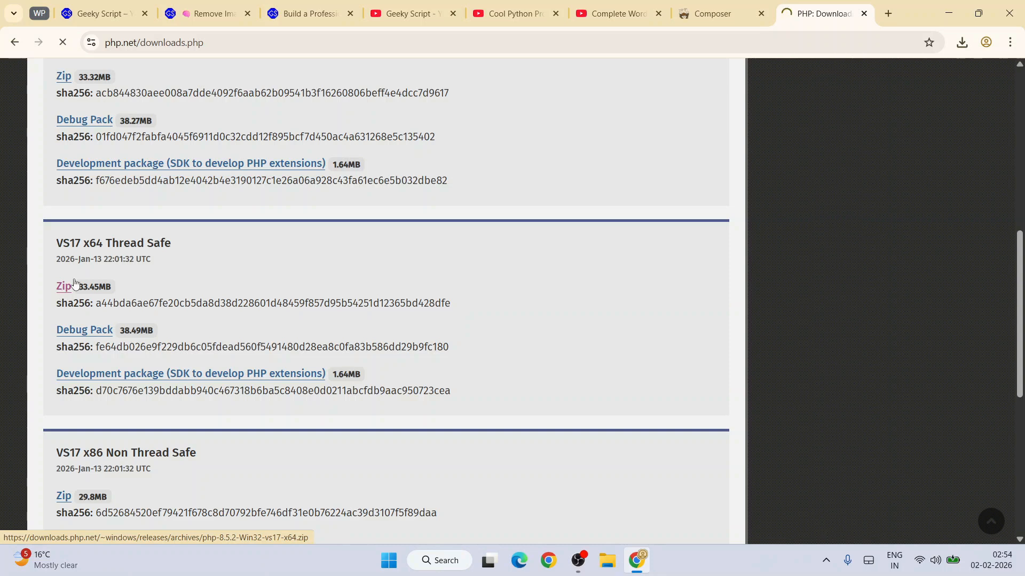
Show the downloaded php-8.5.2-Win32-vs17-x64.zip in its folder and extract it to the default destination
click(962, 42)
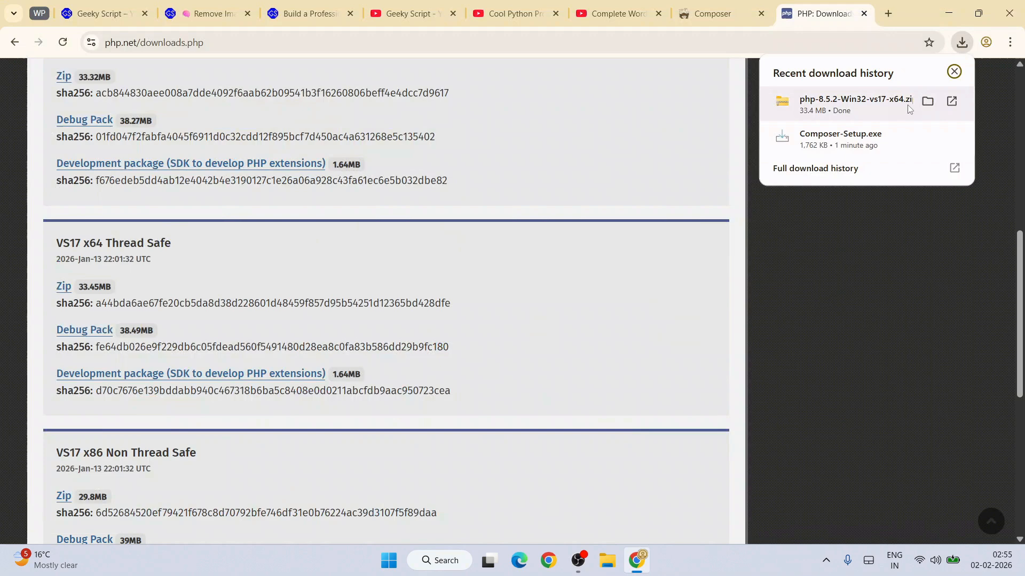
click(927, 102)
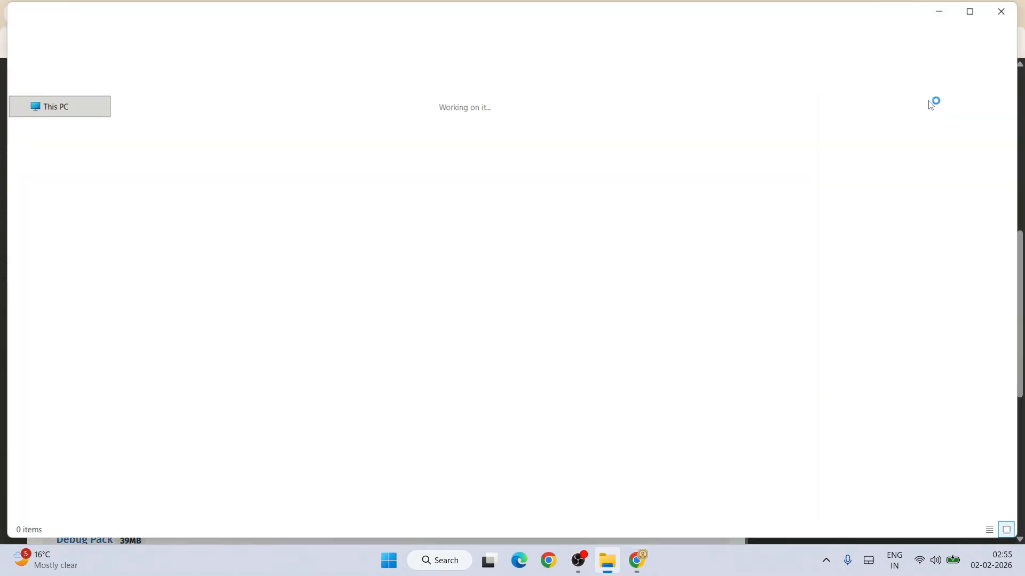
click(146, 133)
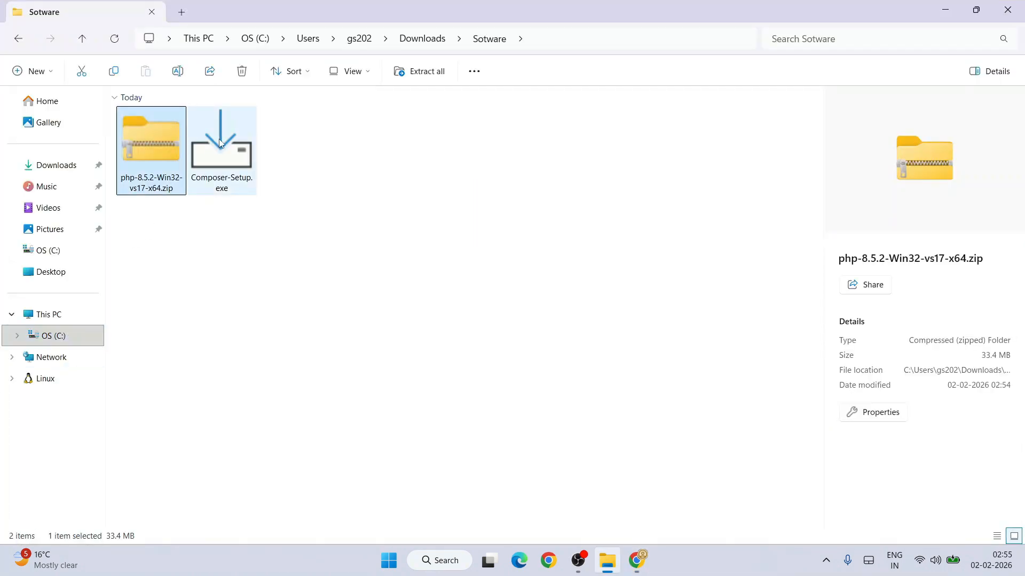
click(221, 143)
click(147, 151)
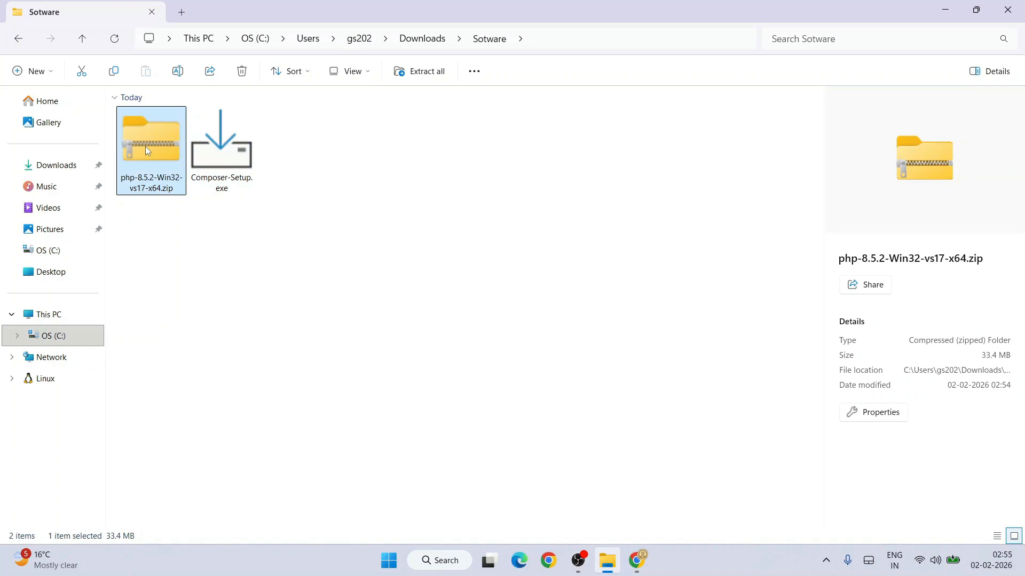
right_click(147, 150)
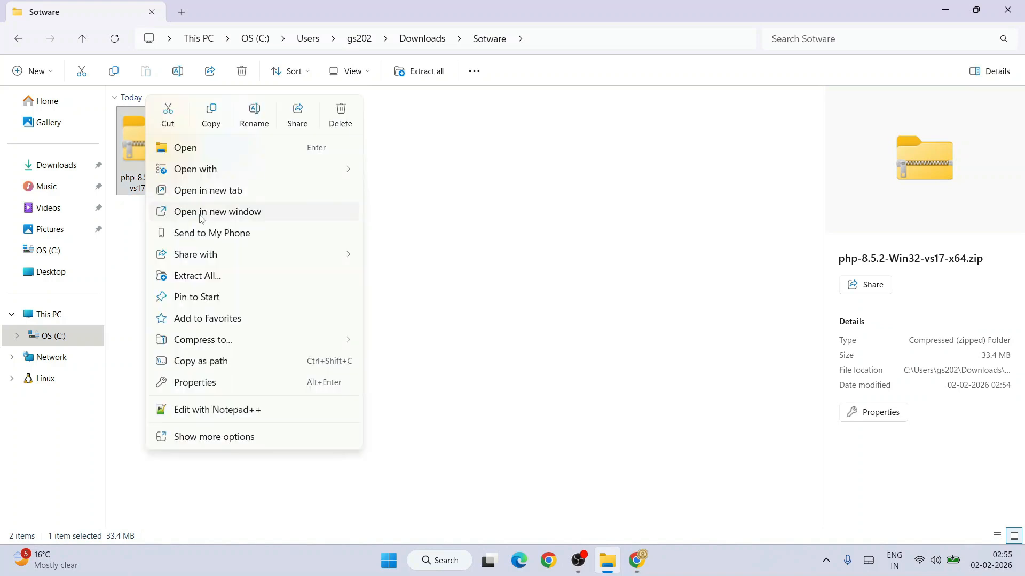
click(216, 276)
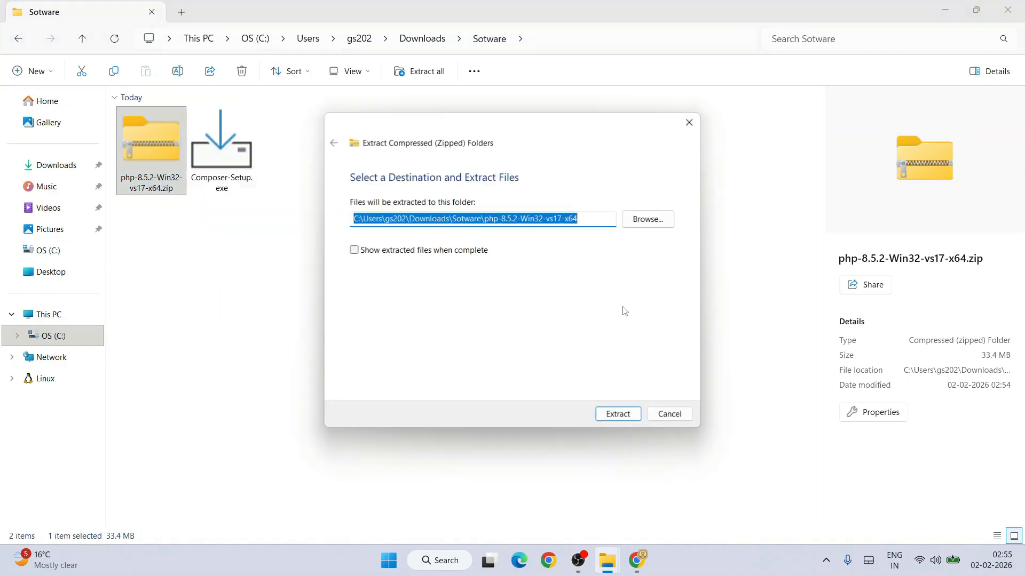
click(617, 416)
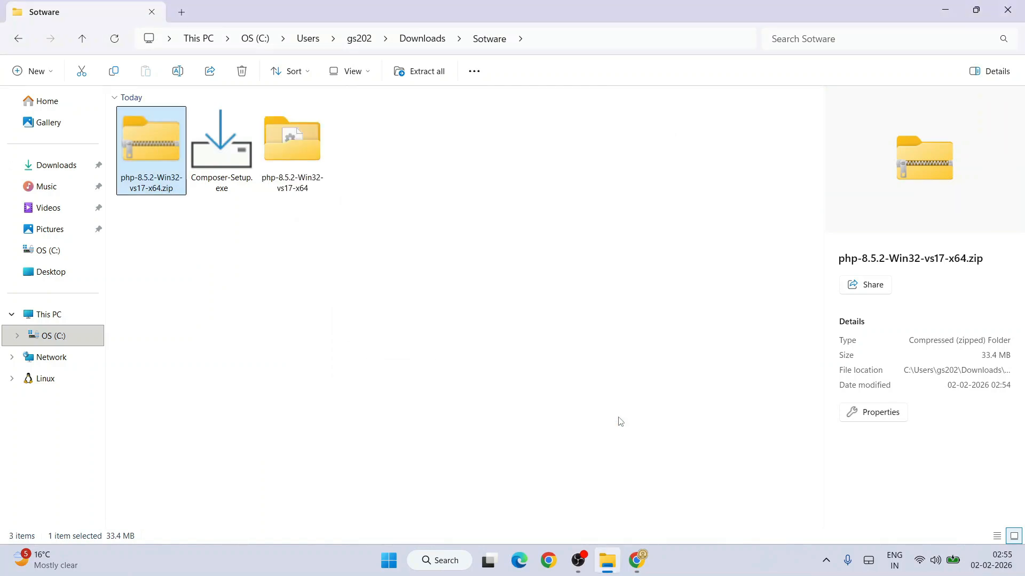
Look through the extracted php-8.5.2-Win32-vs17-x64 folder and move it from the download folder to the root of drive C:
click(323, 163)
double_click(323, 162)
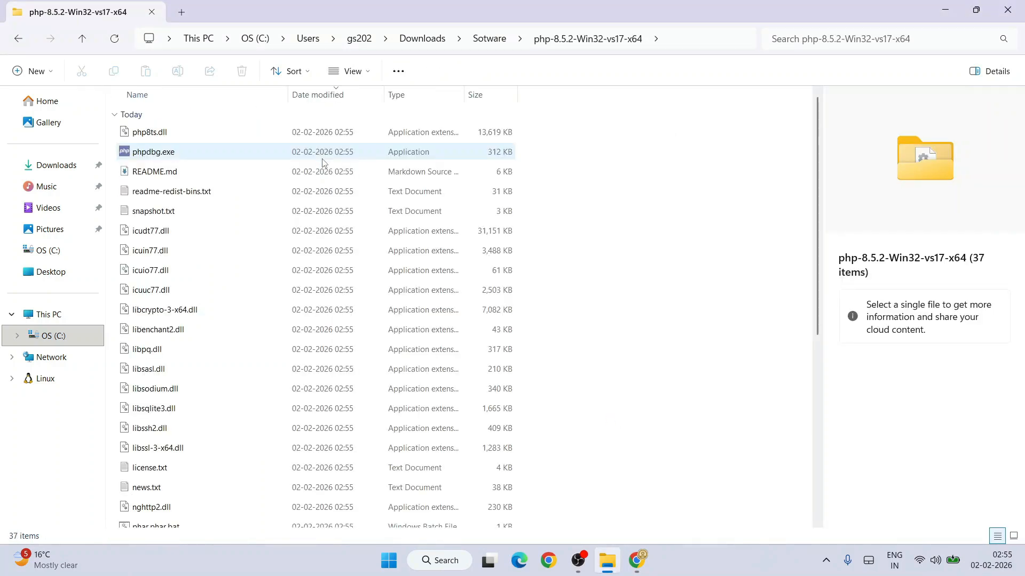
scroll(330, 240, down, 5)
scroll(352, 373, up, 5)
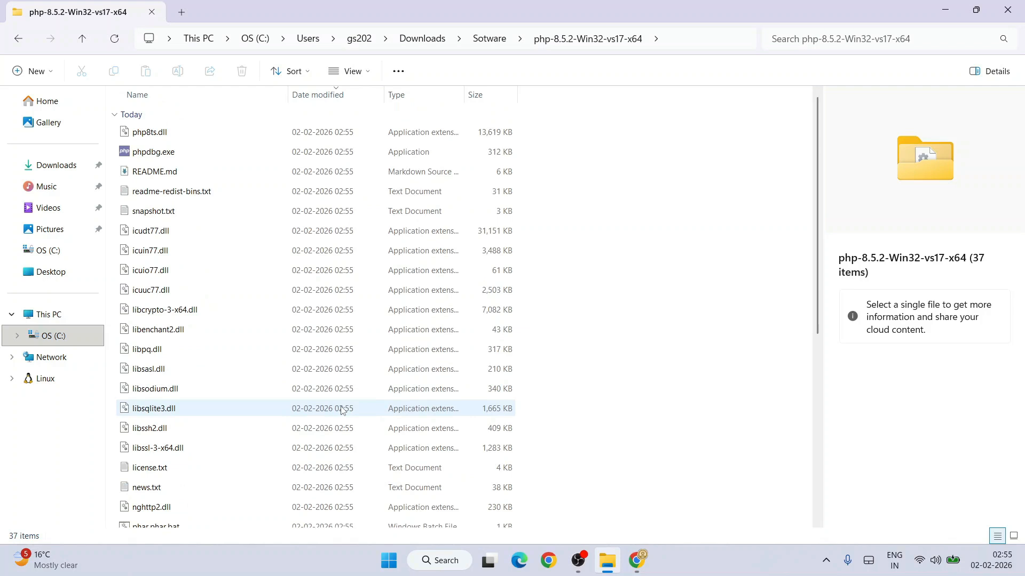
click(494, 39)
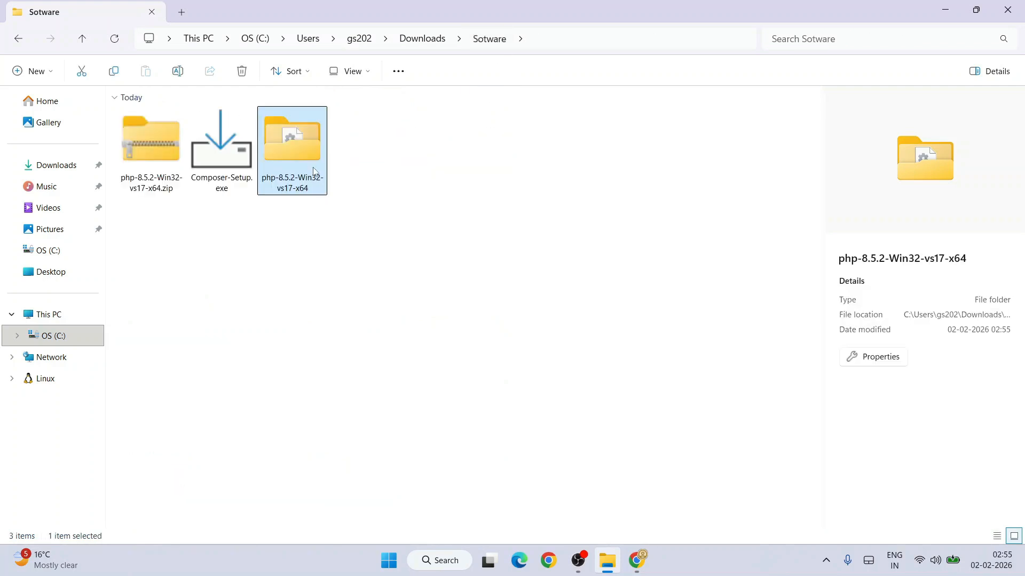
right_click(306, 153)
click(323, 173)
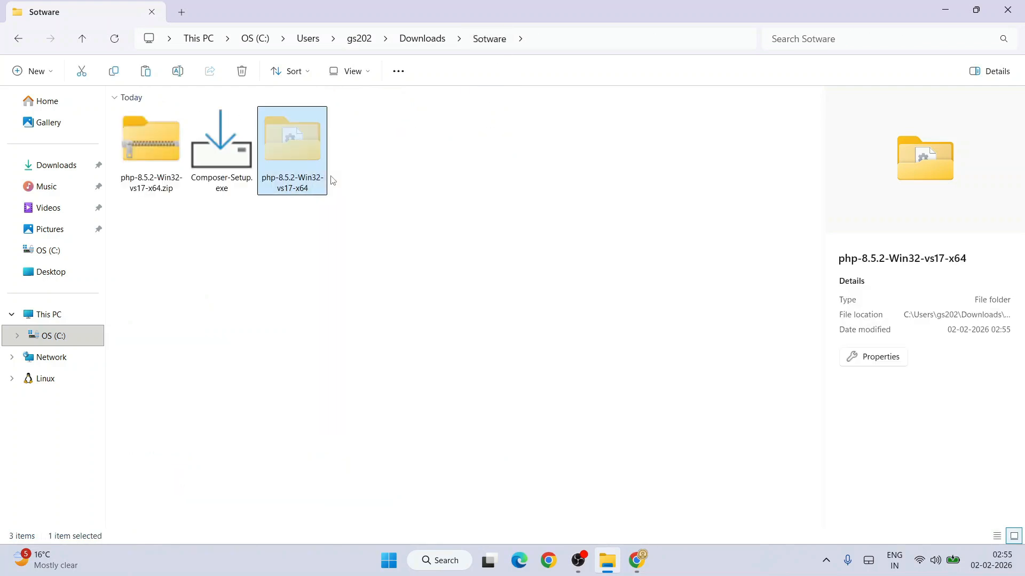
click(54, 340)
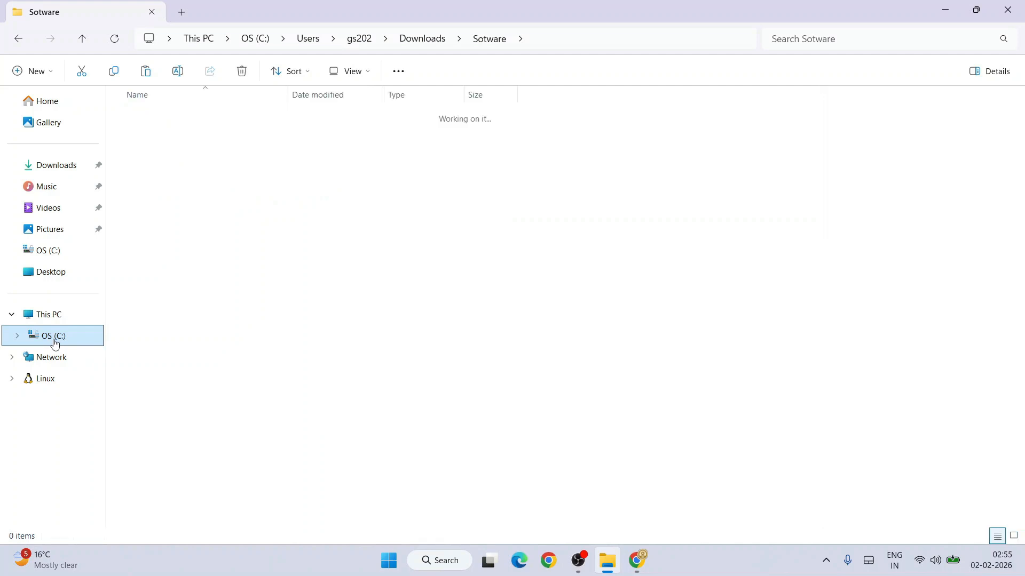
right_click(579, 157)
click(602, 184)
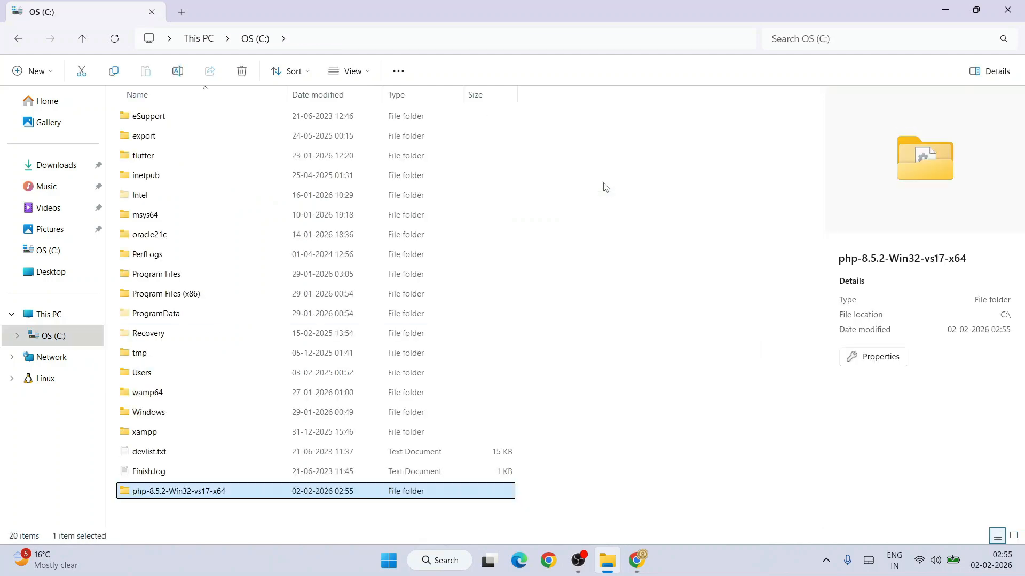
Rename the moved PHP folder on drive C: as php-8.5.2
click(202, 494)
drag(229, 494, 178, 494)
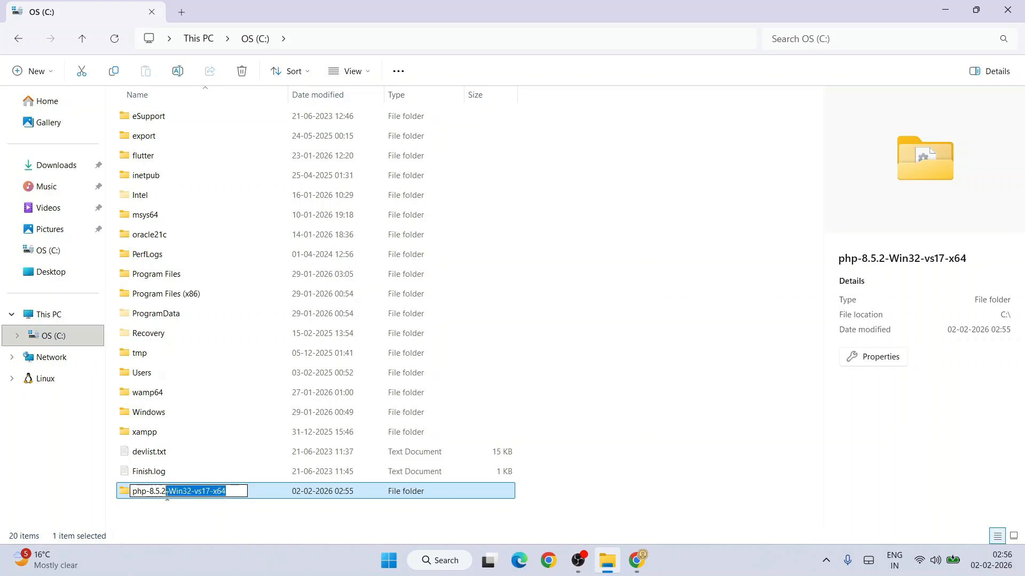
key(BackSpace)
click(171, 513)
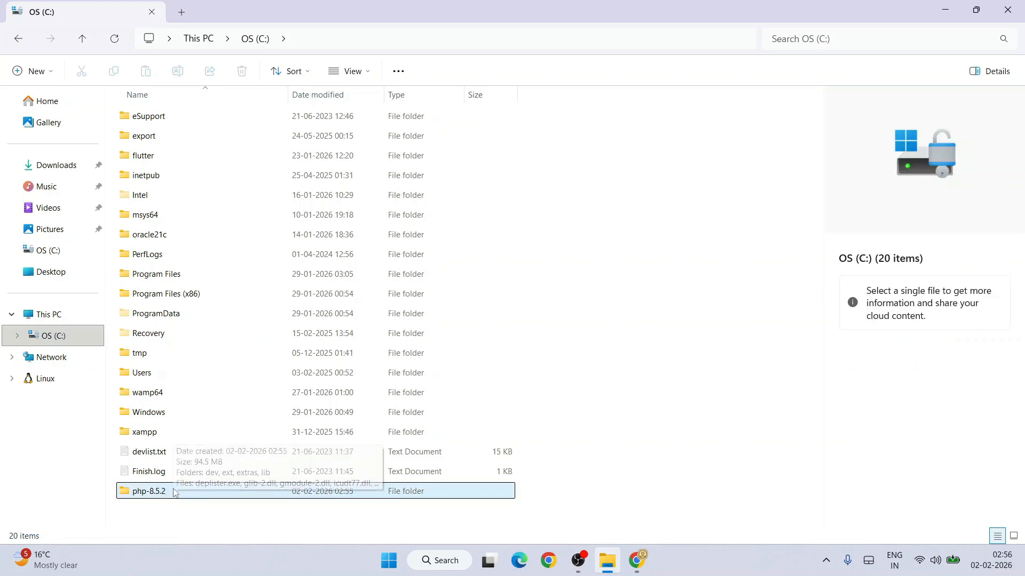
Open the php-8.5.2 folder on drive C: and copy its full path
double_click(157, 494)
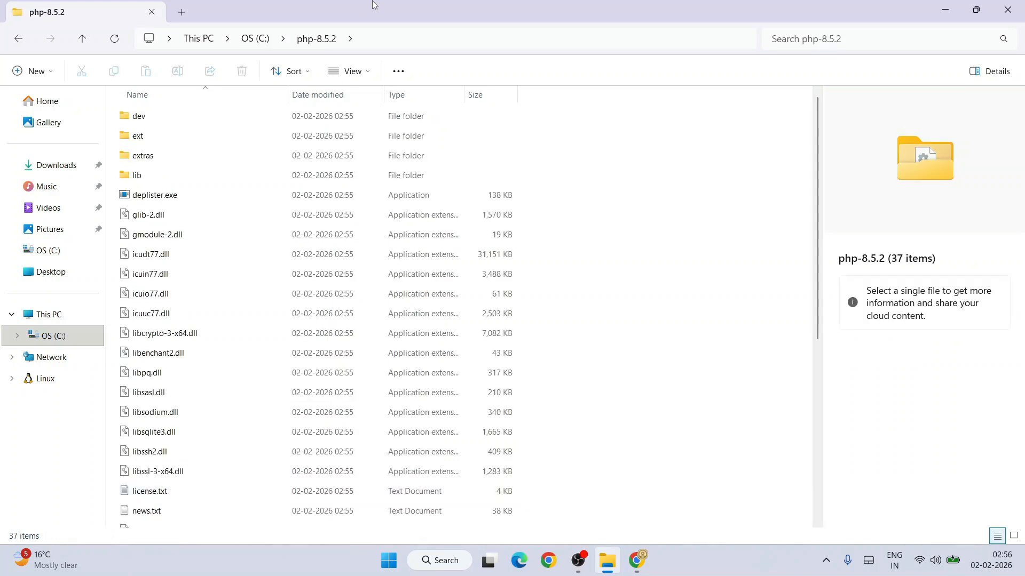
click(384, 42)
right_click(294, 39)
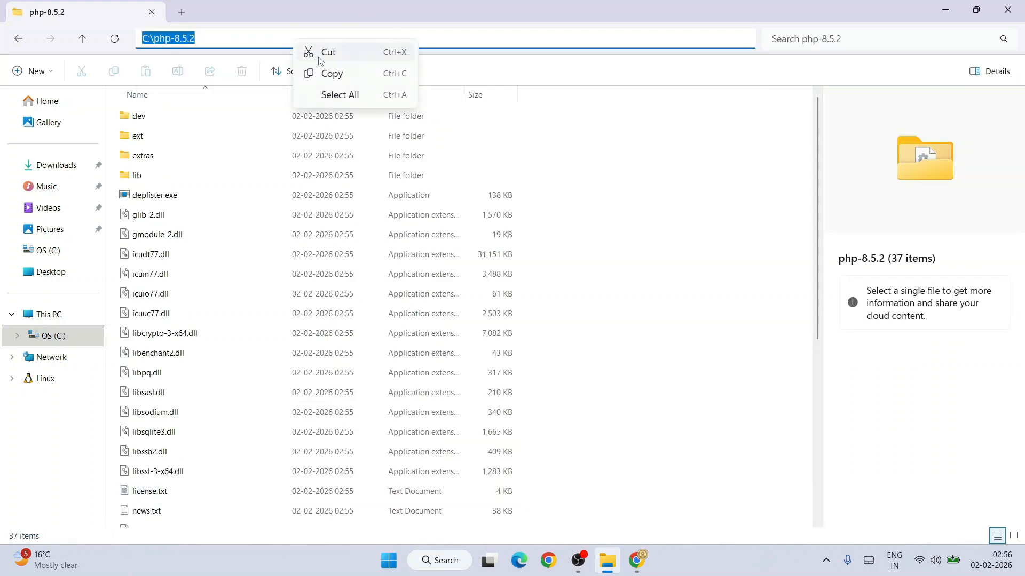
click(364, 75)
click(687, 126)
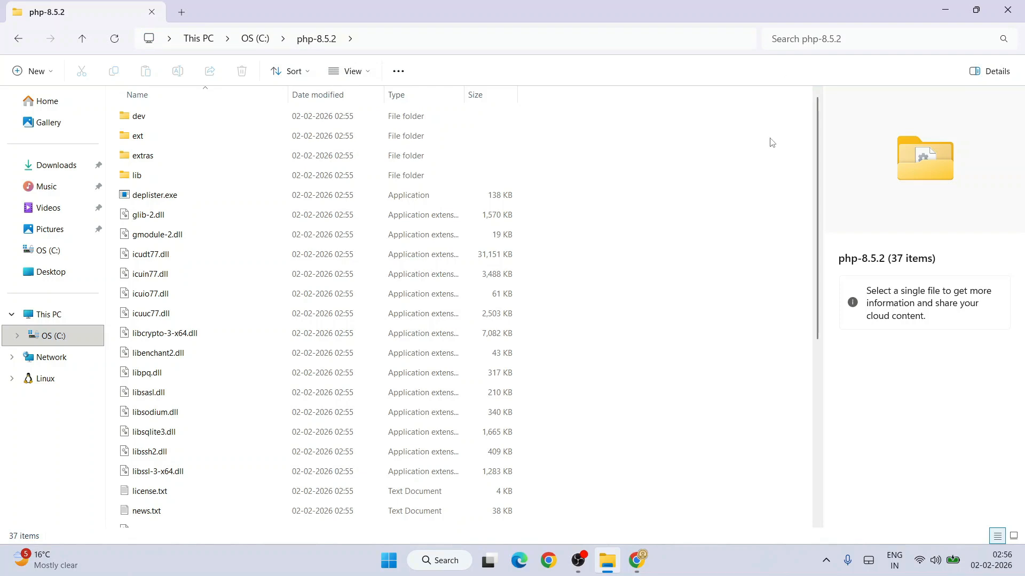
Search Windows for "environ", open the system environment variables settings and start editing the system Path variable
click(447, 567)
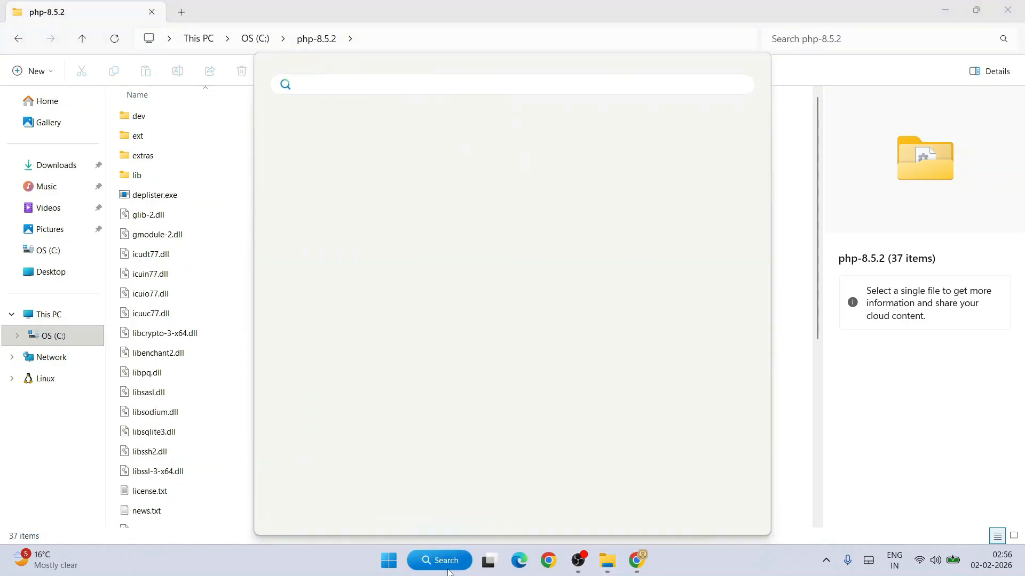
text(env)
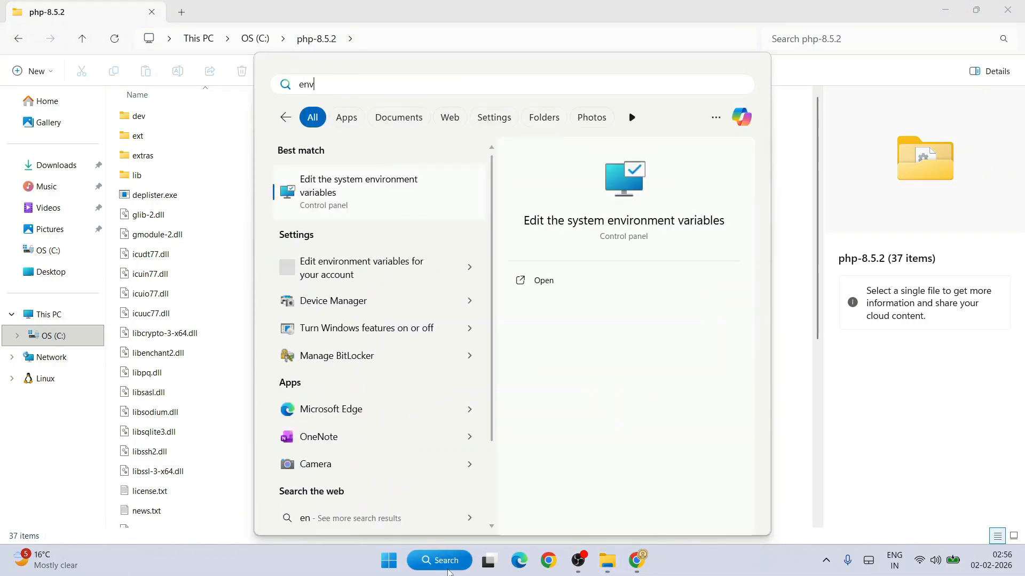
text(iron)
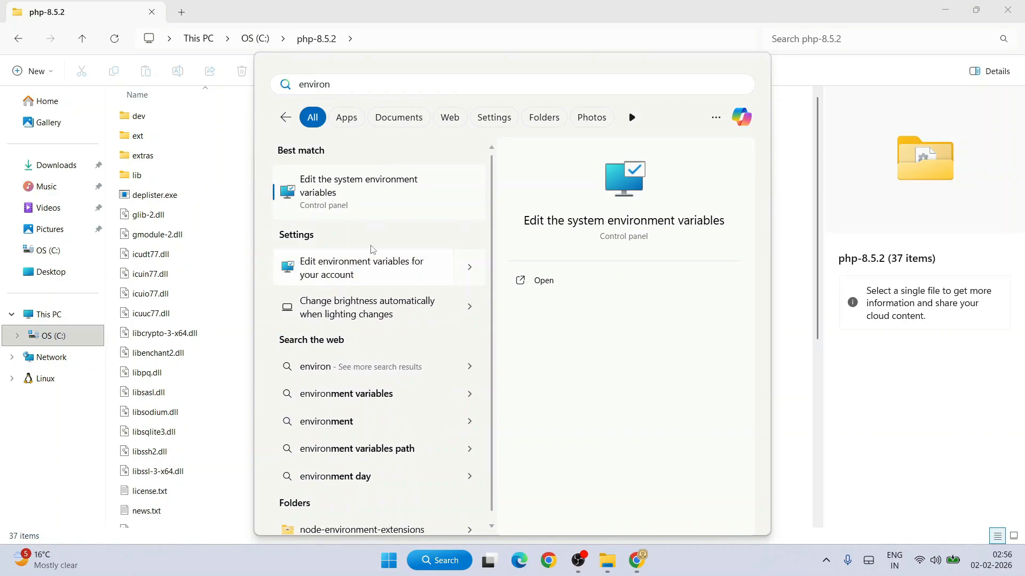
click(386, 195)
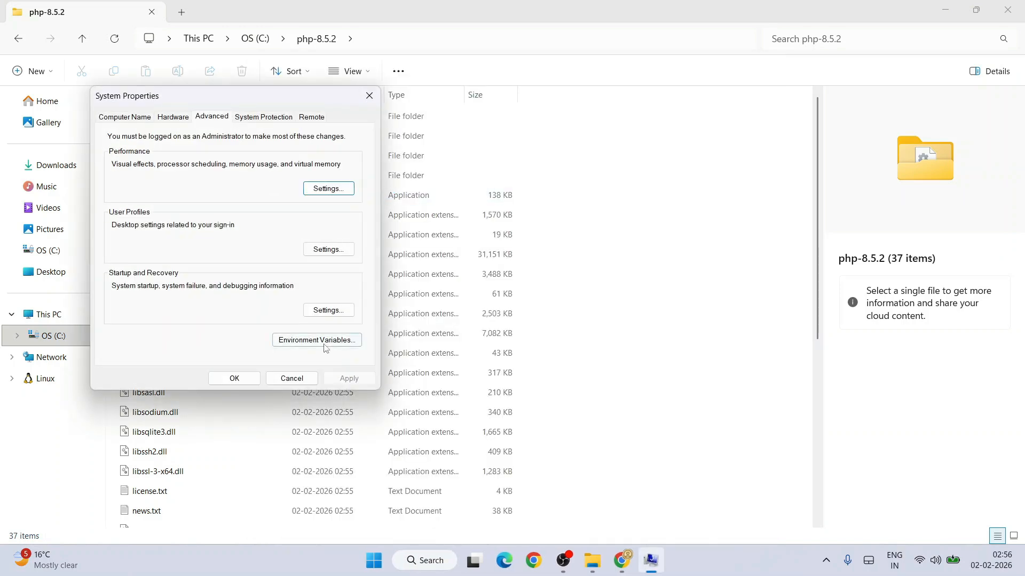
click(317, 341)
click(371, 363)
click(601, 417)
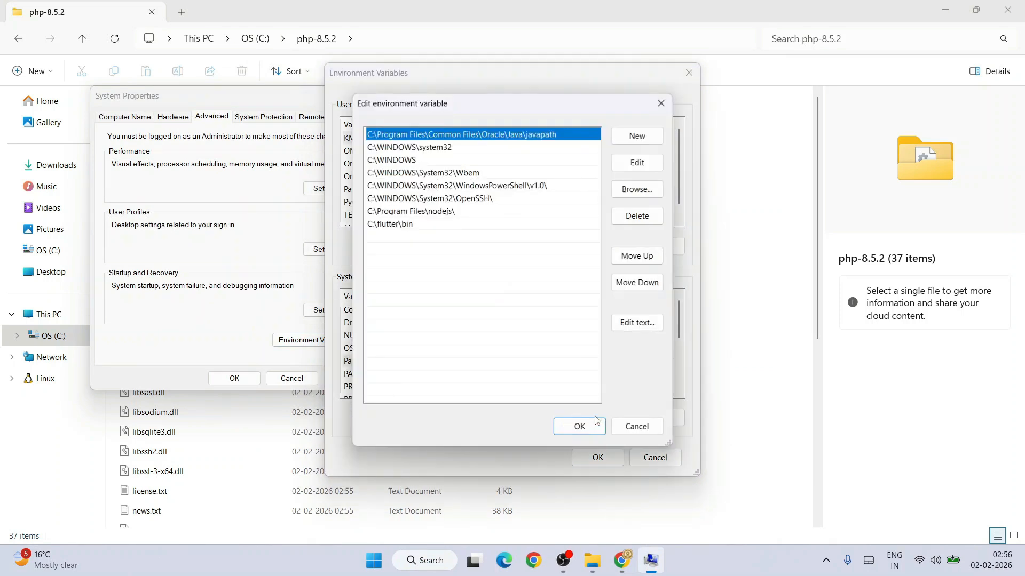
Add C:\php-8.5.2 as a new entry in the system Path variable and confirm the open settings dialogs
click(644, 137)
key(ctrl+v)
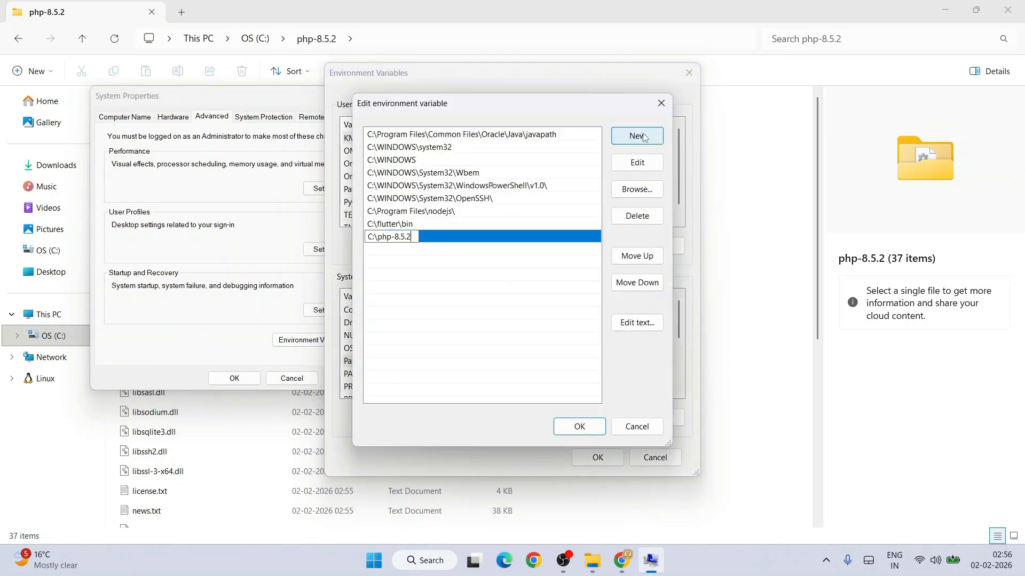
click(403, 277)
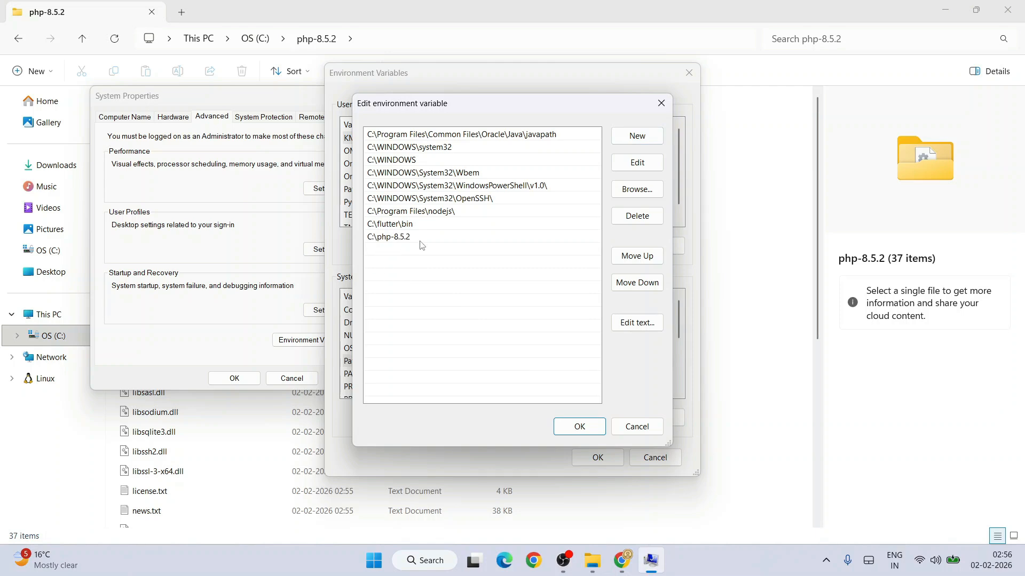
click(579, 426)
click(597, 457)
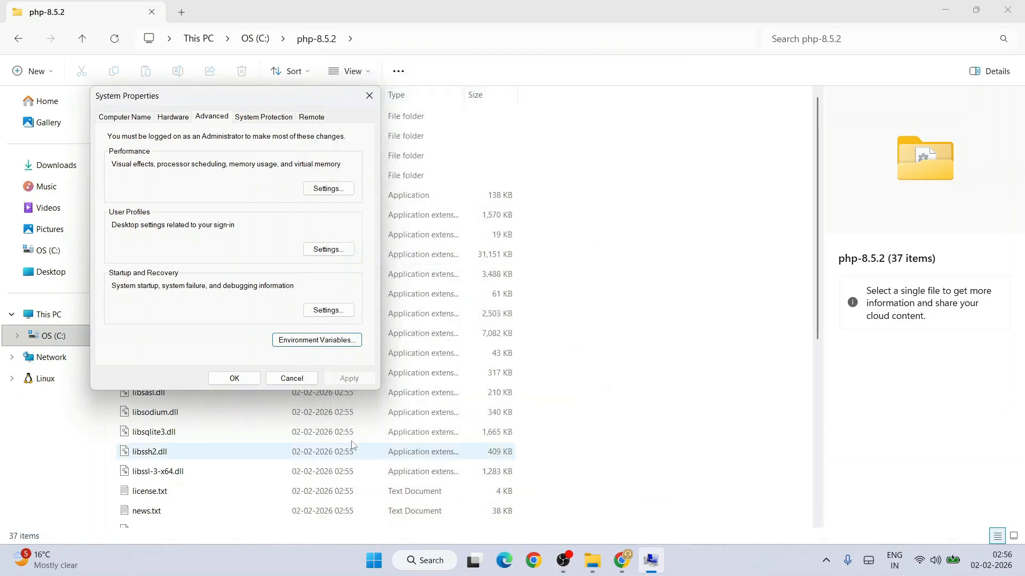
click(238, 379)
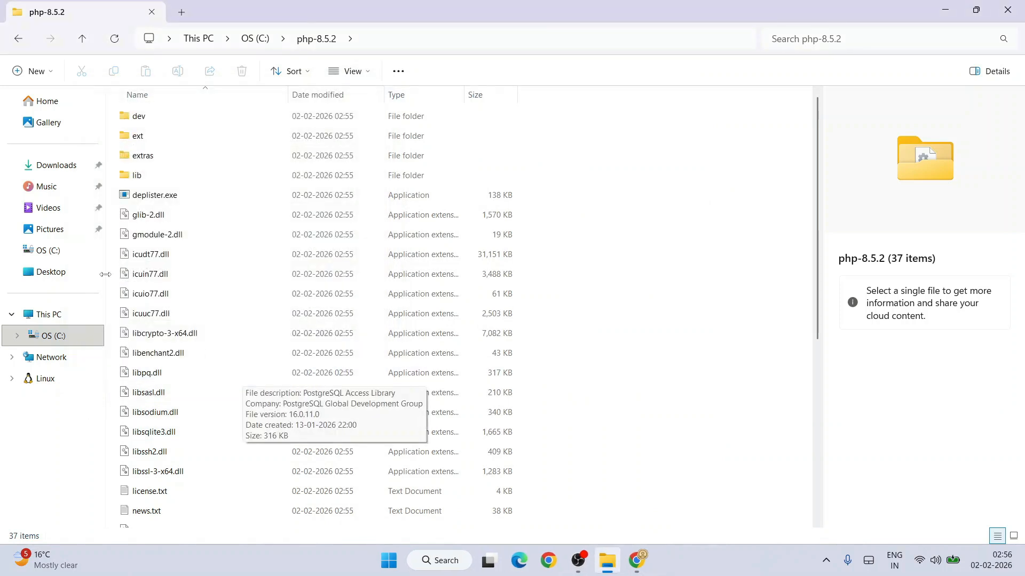
Run Composer-Setup.exe from the Sotware download folder and choose to install it for all users
click(64, 165)
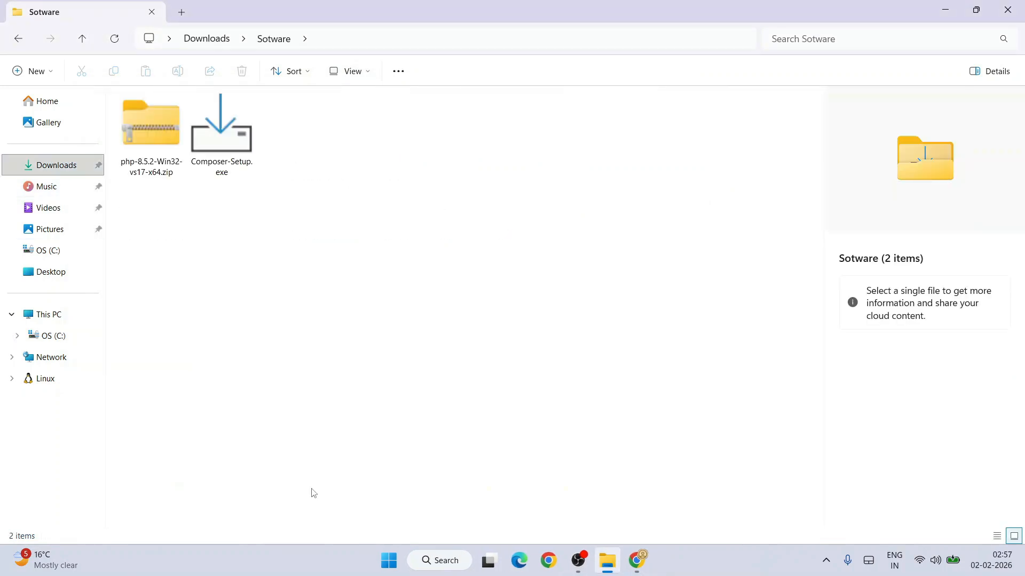
click(202, 148)
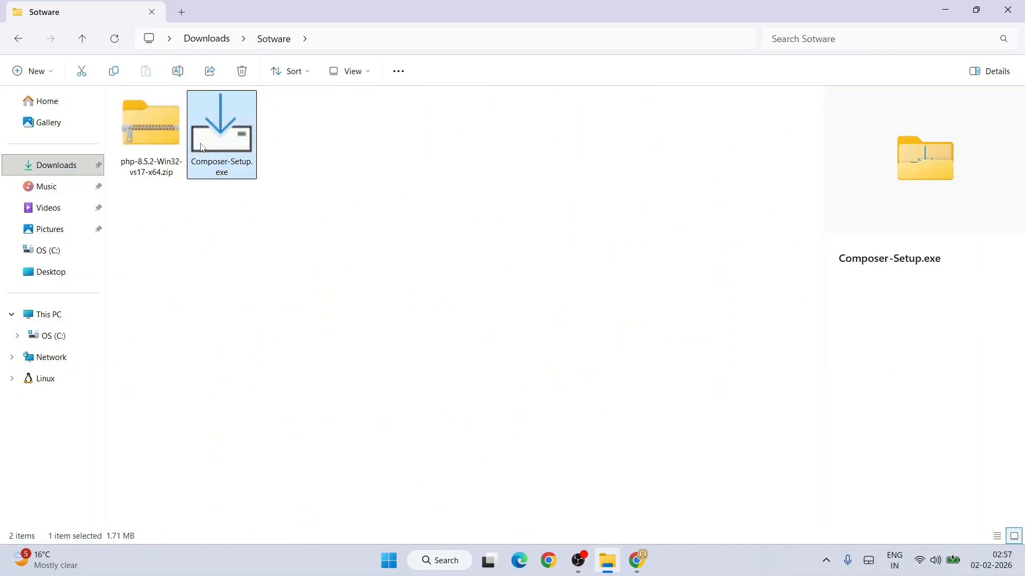
double_click(235, 140)
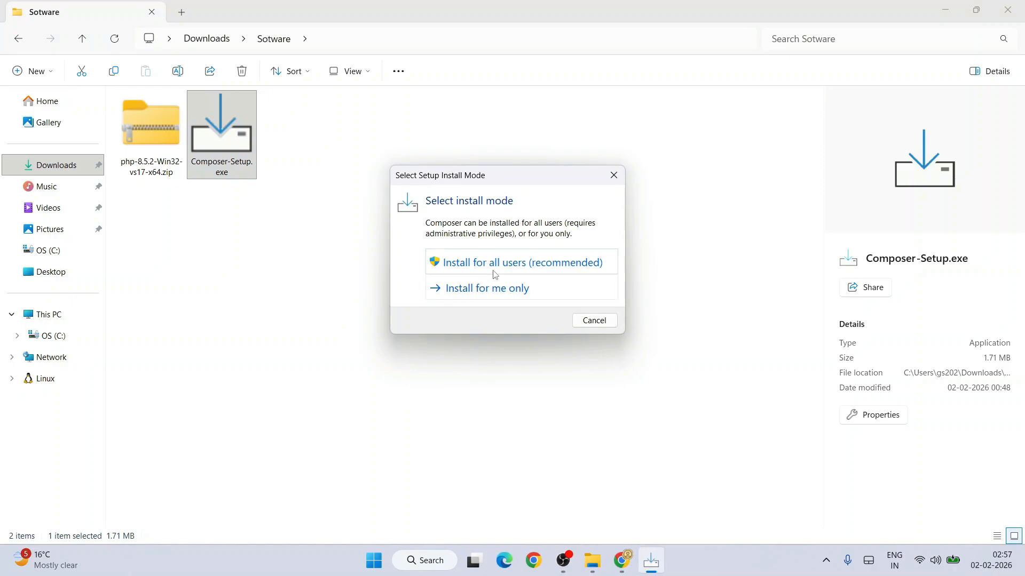
click(505, 269)
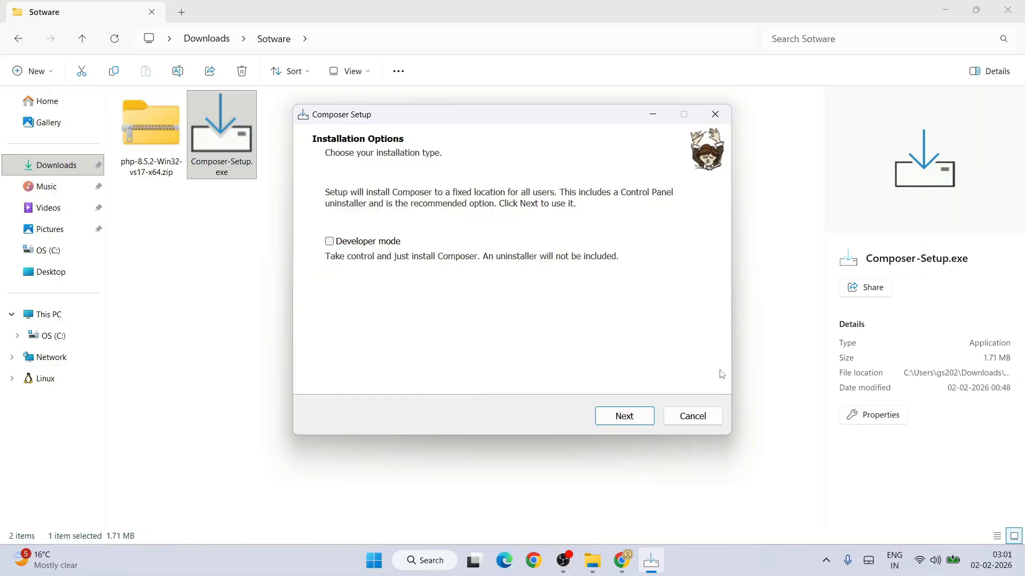
Install Composer without developer mode, using C:\php-8.5.2\php.exe and no proxy, and finish the setup without viewing the online documentation
click(624, 416)
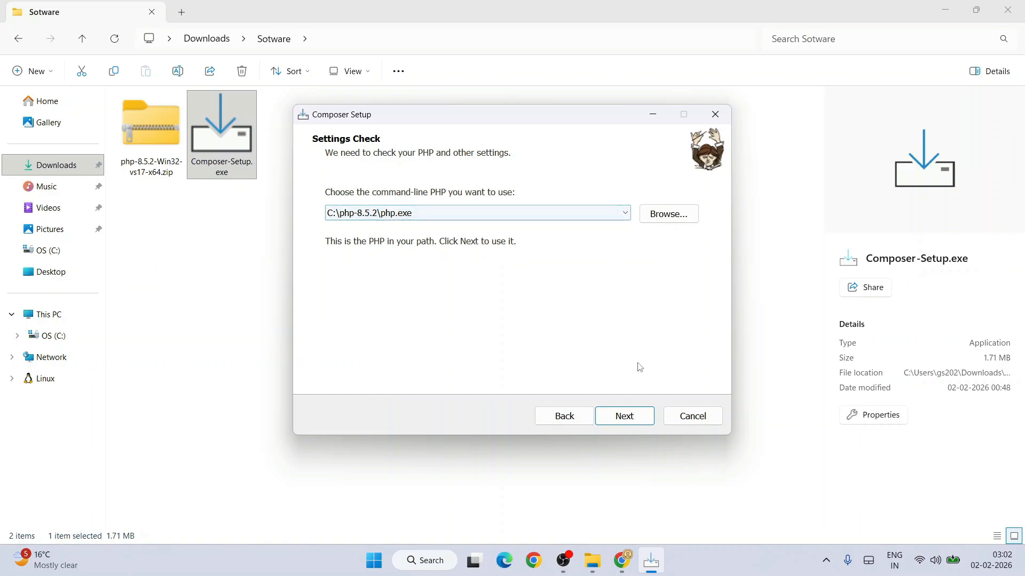
click(631, 419)
click(635, 425)
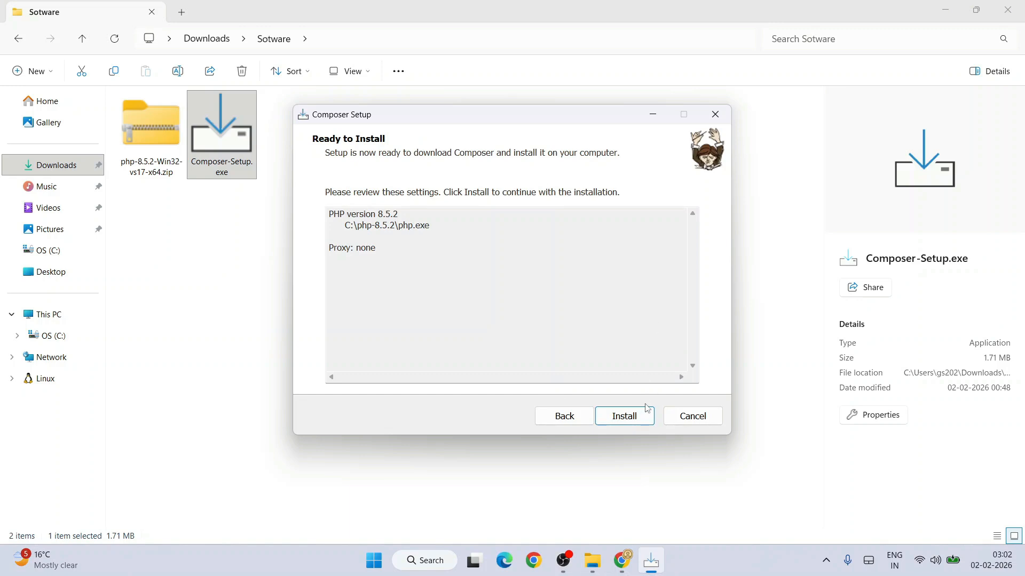
click(640, 418)
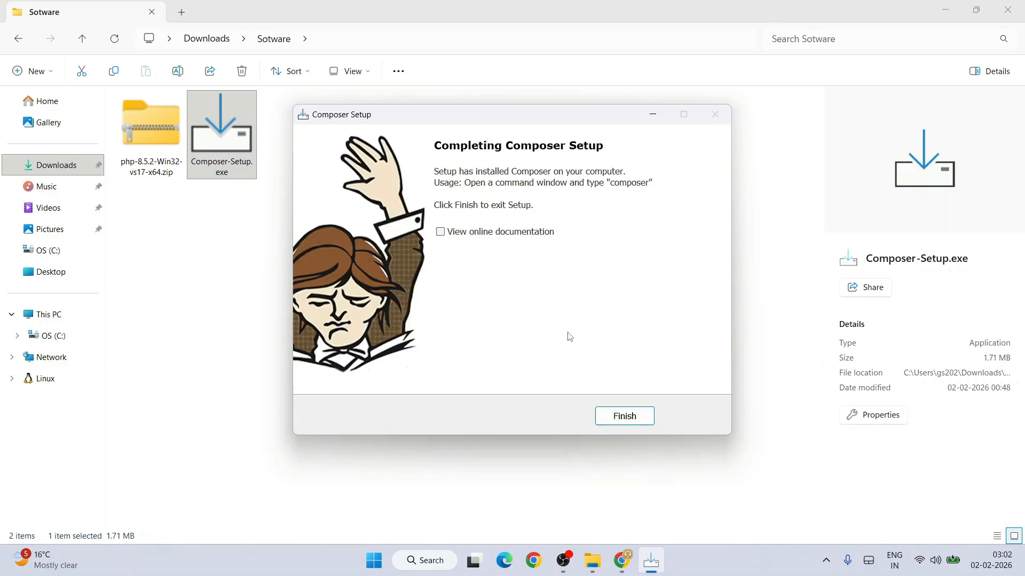
click(615, 414)
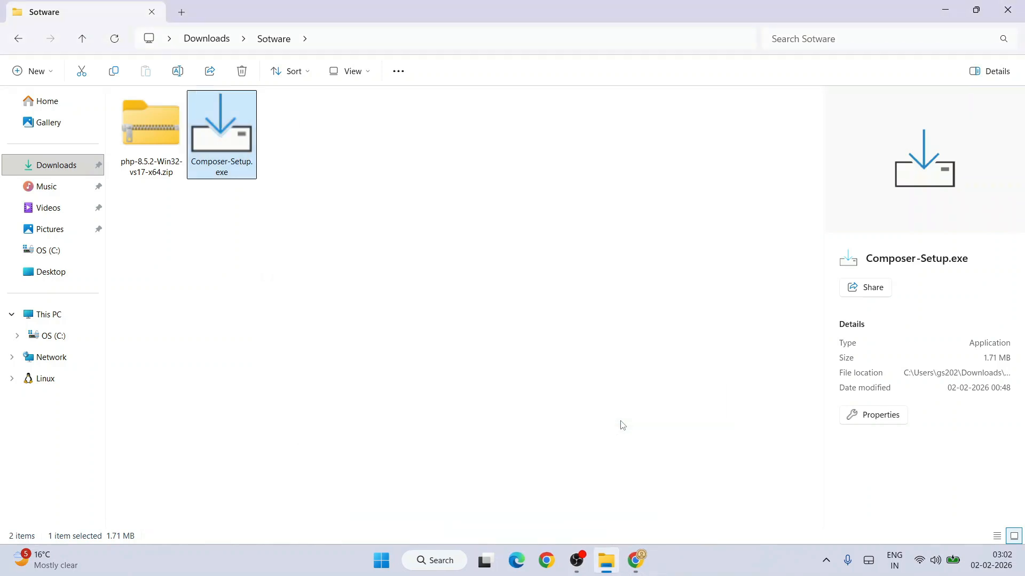
Minimize the file window, run composer in a Command Prompt and check the Composer version in its output
click(949, 8)
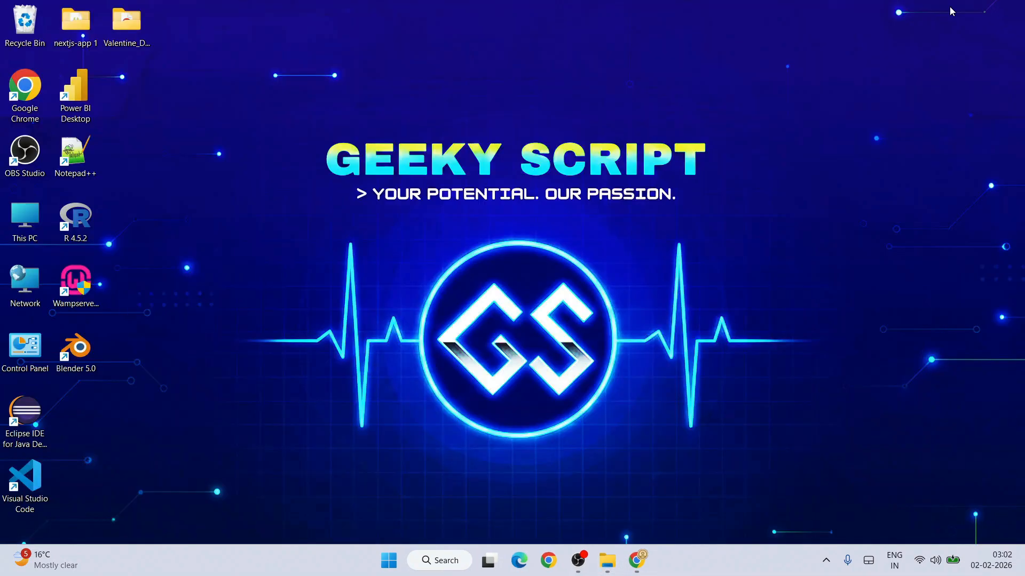
click(448, 562)
text(cmd)
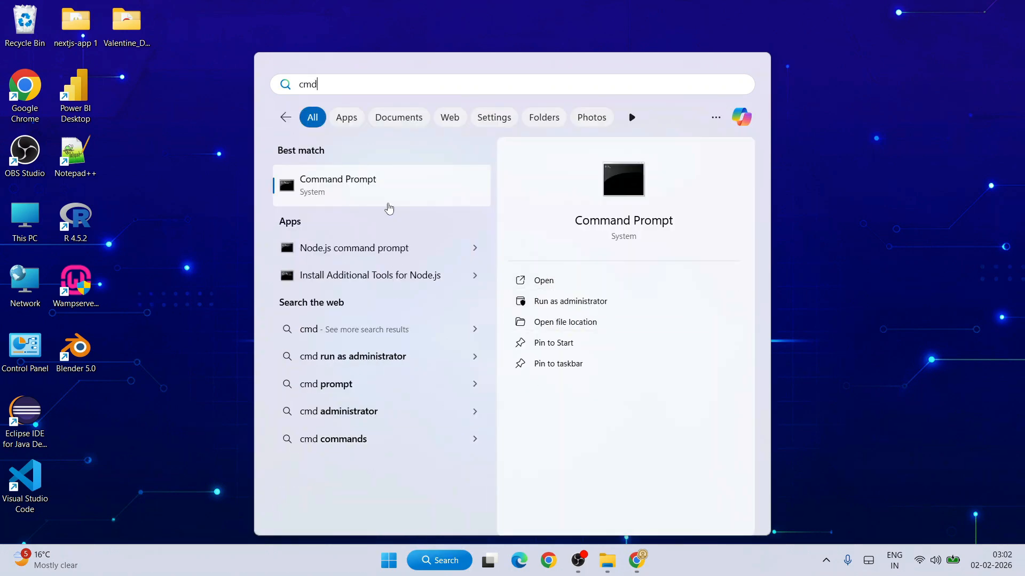
click(395, 197)
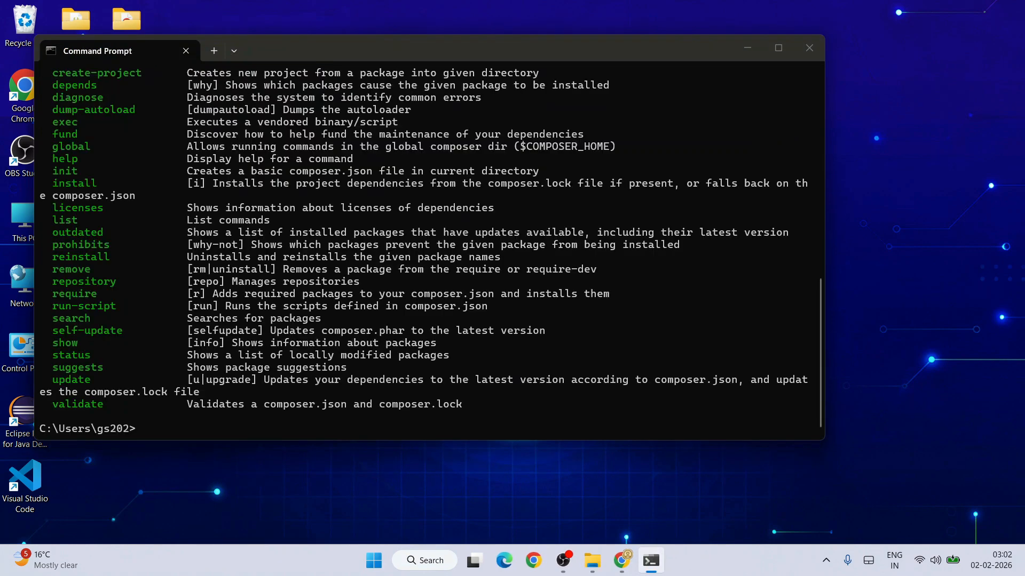
scroll(391, 371, up, 15)
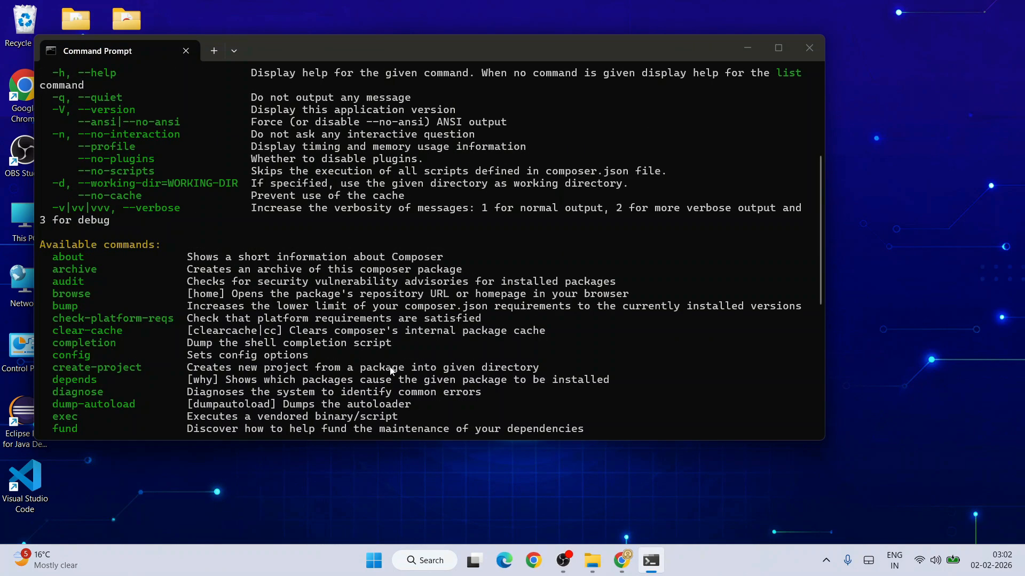
drag(345, 174, 21, 124)
click(248, 184)
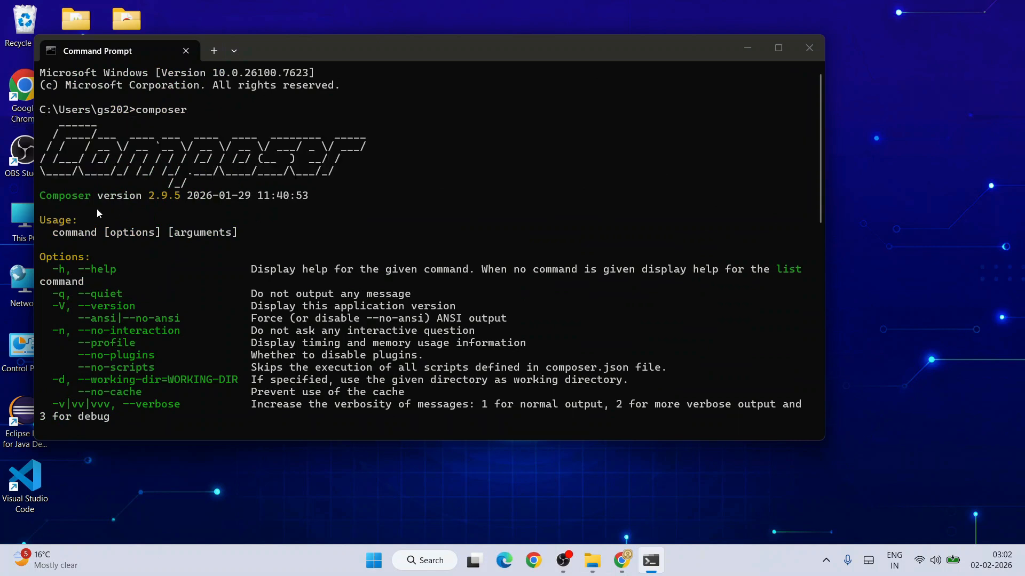
drag(57, 195, 186, 198)
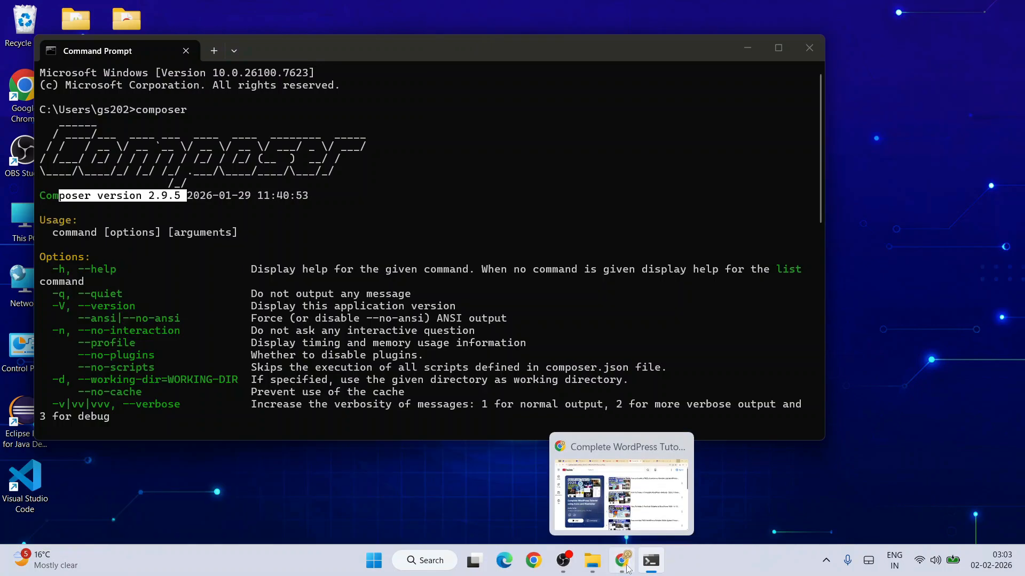
Switch to Chrome and look through the Complete WordPress Tutorial and Cool Python Projects playlists on YouTube
click(621, 560)
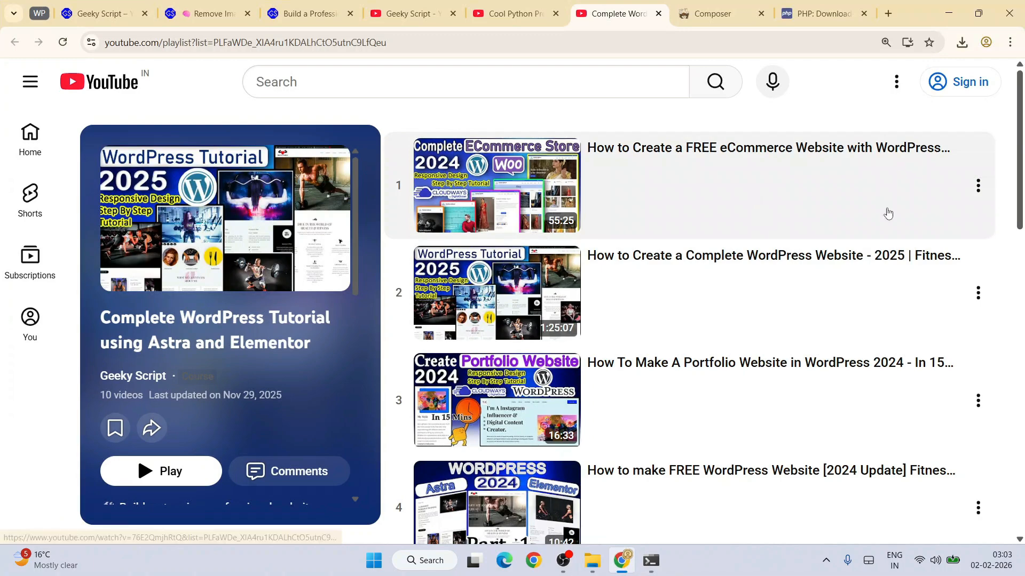
scroll(887, 213, down, 10)
scroll(853, 304, up, 10)
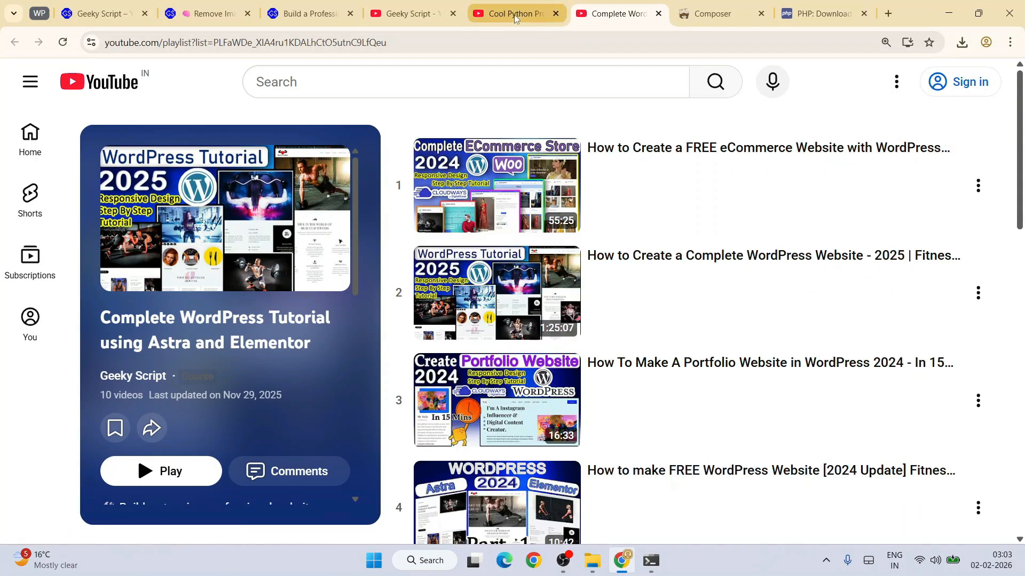
click(514, 15)
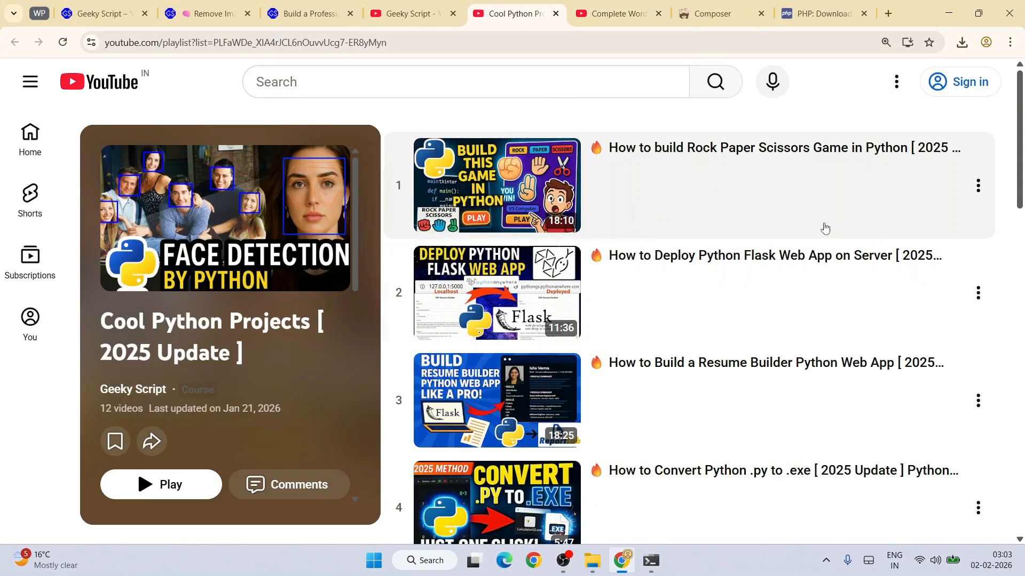
scroll(928, 303, down, 1)
scroll(919, 306, down, 10)
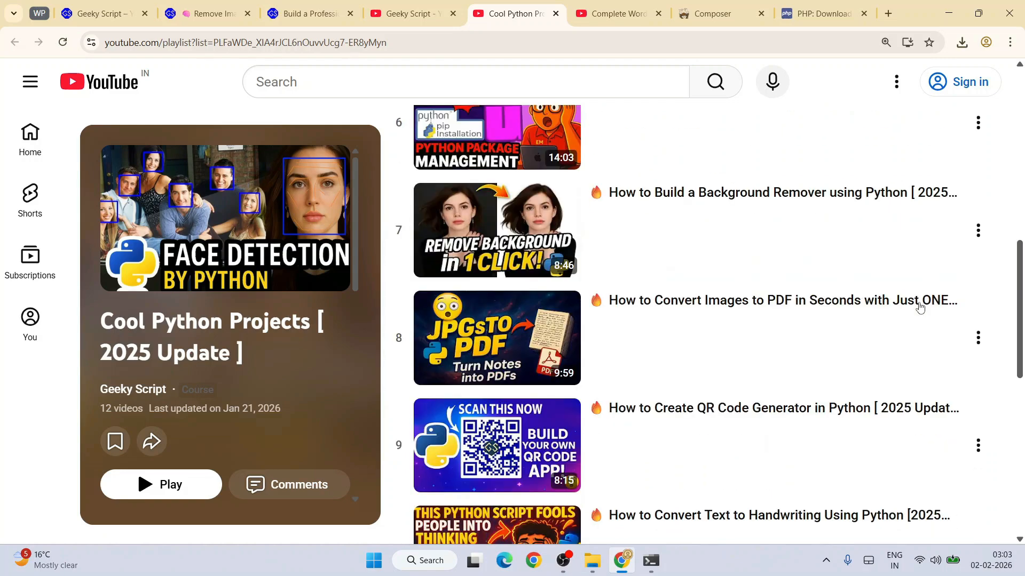
scroll(858, 343, down, 3)
scroll(858, 344, up, 20)
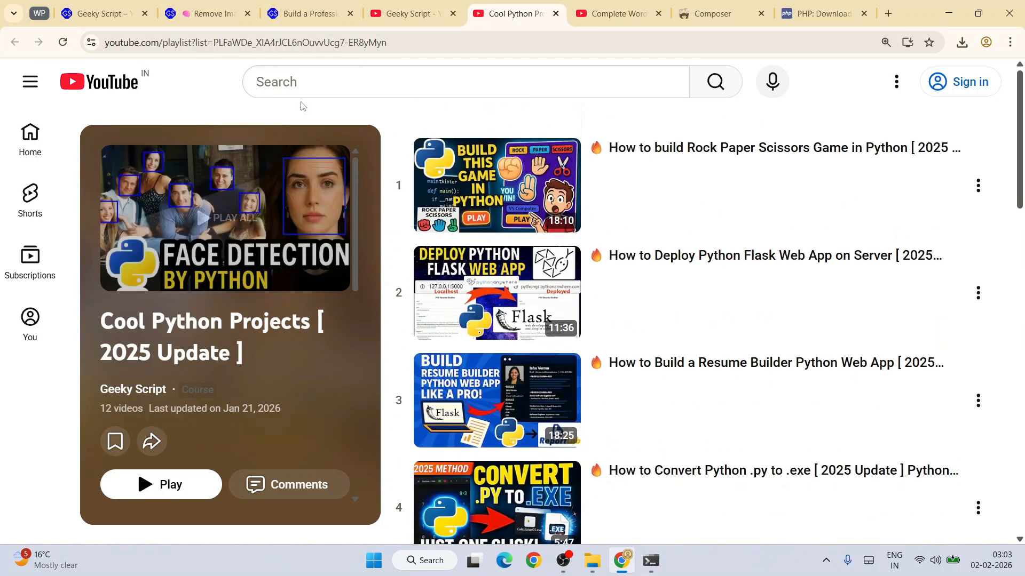
Look through the geekyscript.com article on removing image backgrounds using Python, down to its quick summary
click(204, 14)
scroll(391, 235, up, 8)
scroll(391, 235, up, 8)
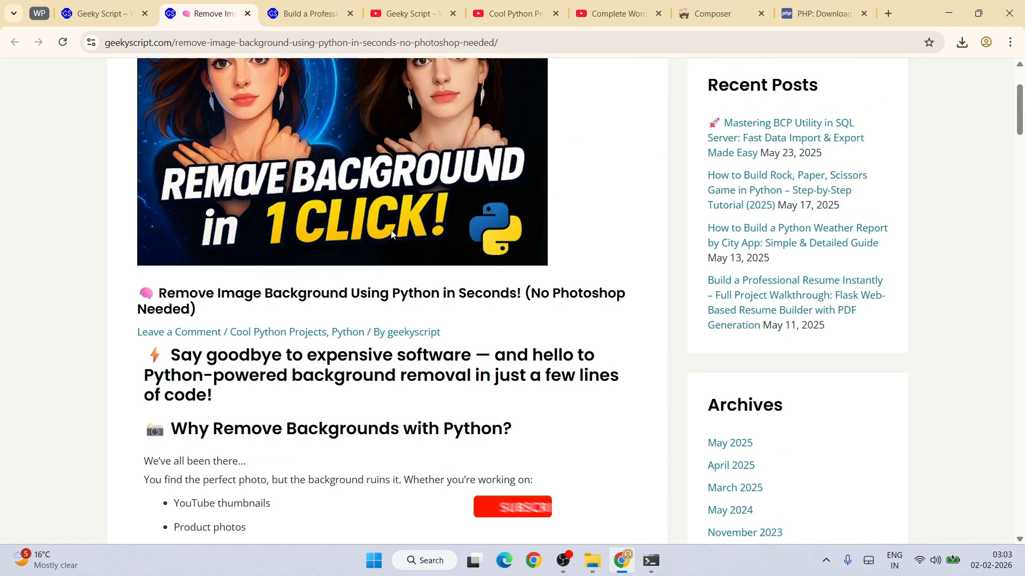
scroll(276, 303, down, 13)
scroll(277, 303, down, 20)
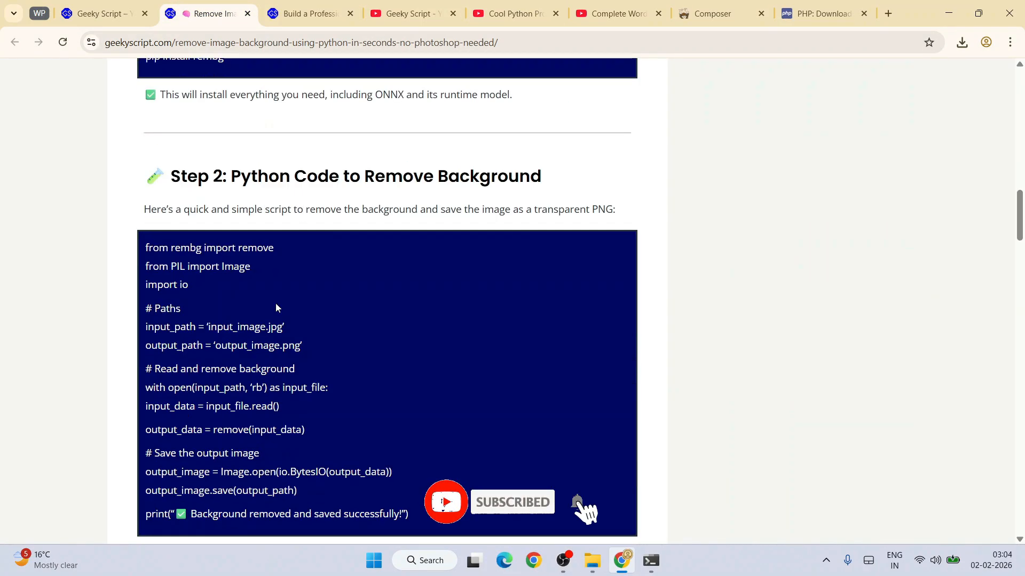
scroll(399, 284, down, 3)
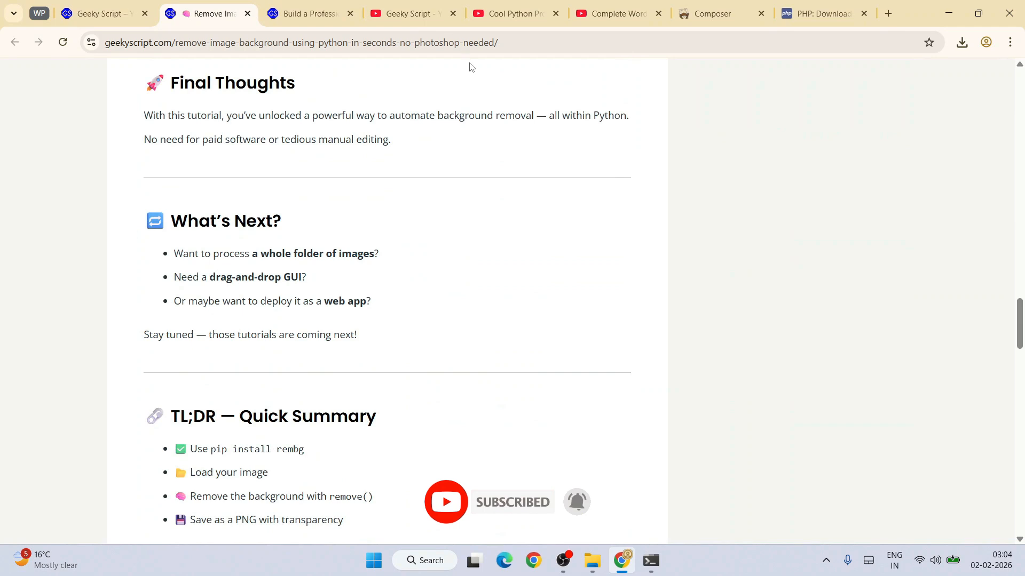
View the Geeky Script channel's videos page and return to the Complete WordPress Tutorial playlist
click(515, 16)
click(416, 16)
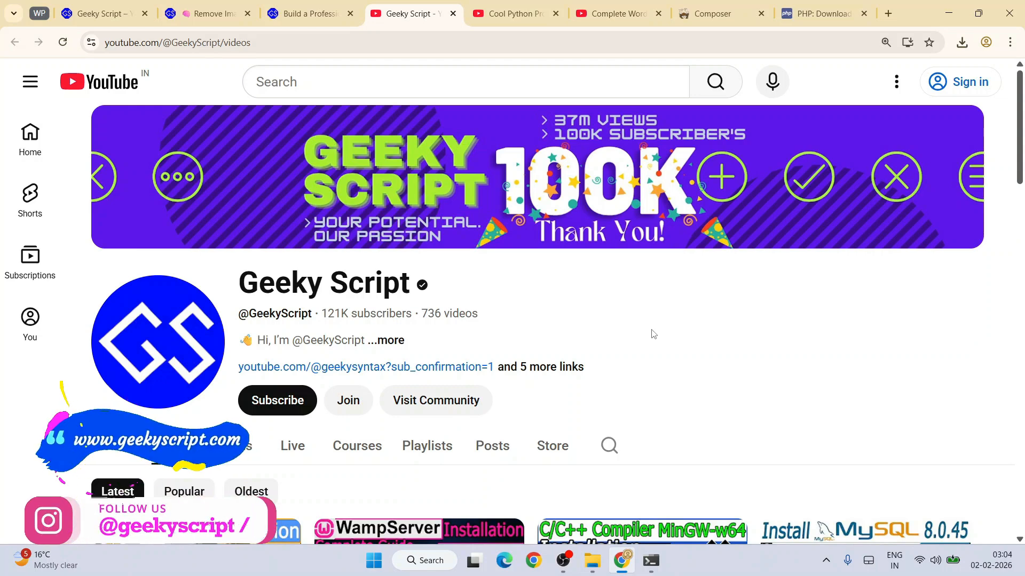
click(608, 21)
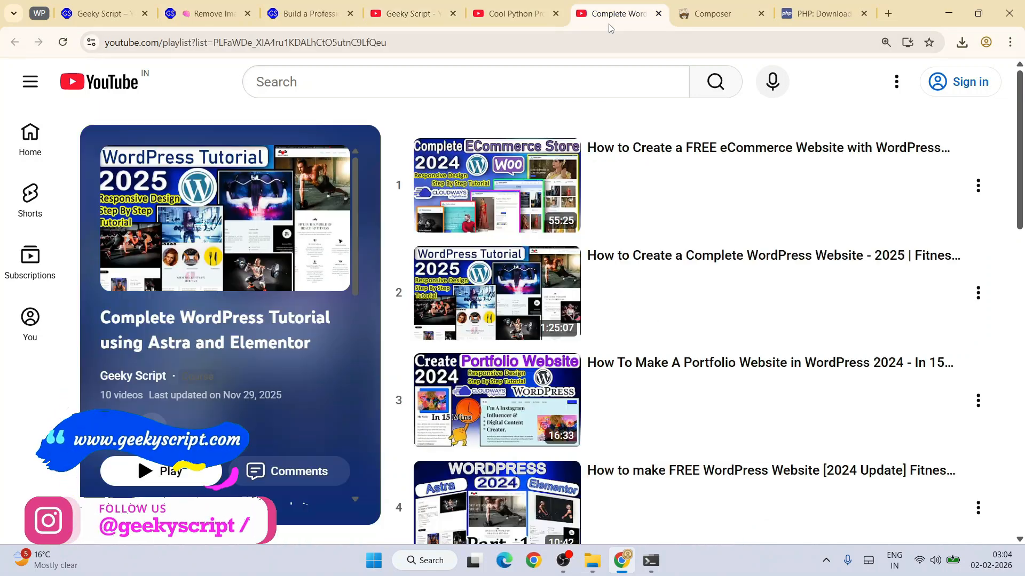